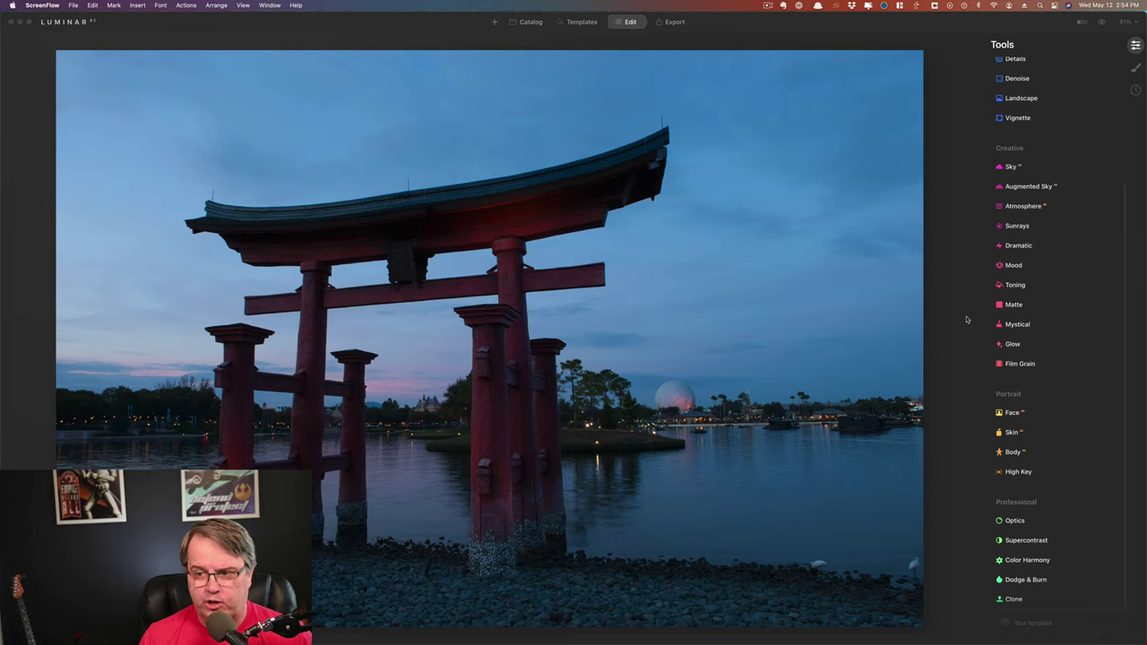
Set Enhance AI Accent to 52 and Sky Enhancer to 51, then compare against the original.
{"action": "scroll", "coordinate": [1045, 333], "scroll_direction": "up", "scroll_amount": 5}
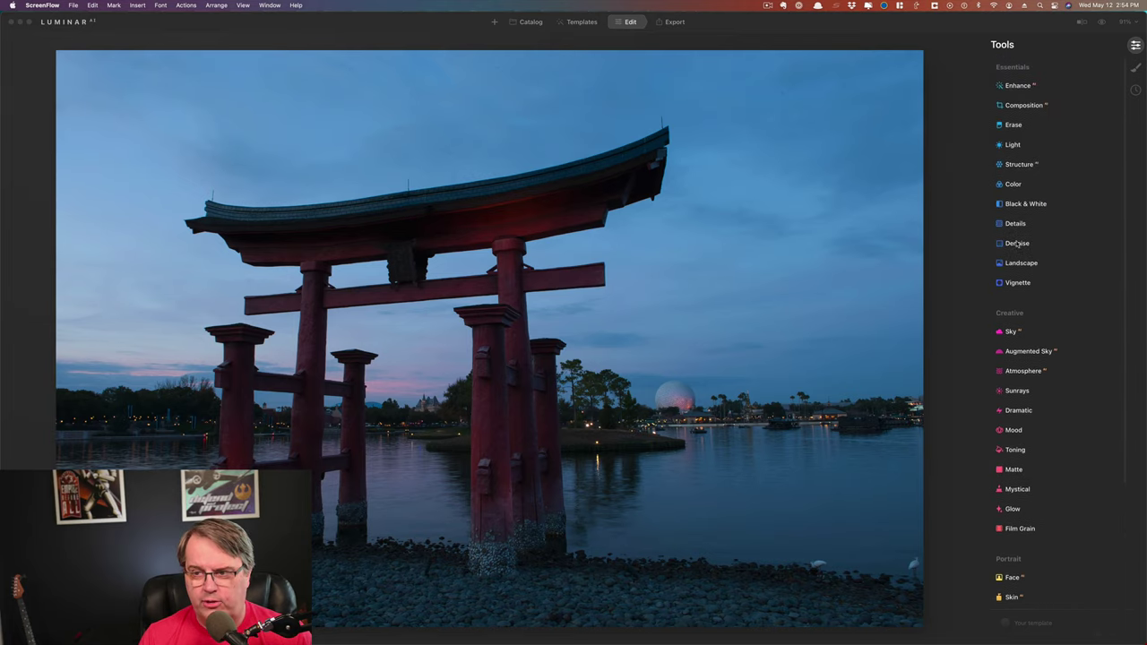
{"action": "left_click", "coordinate": [1027, 86]}
{"action": "left_click", "coordinate": [1027, 85]}
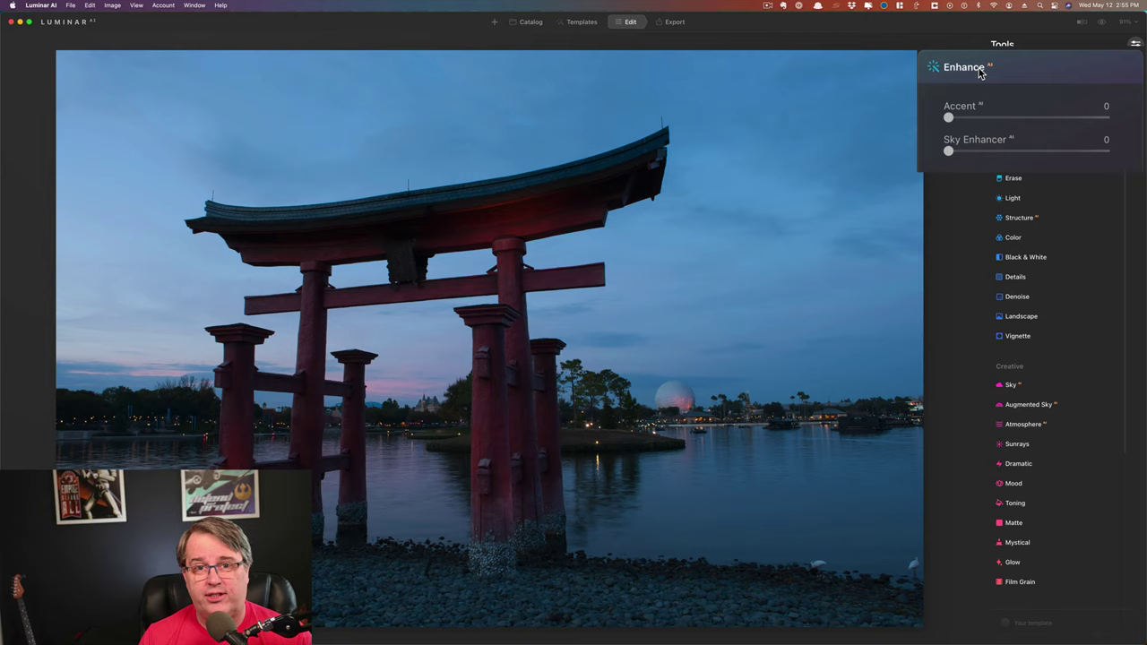
{"action": "left_click", "coordinate": [1032, 118]}
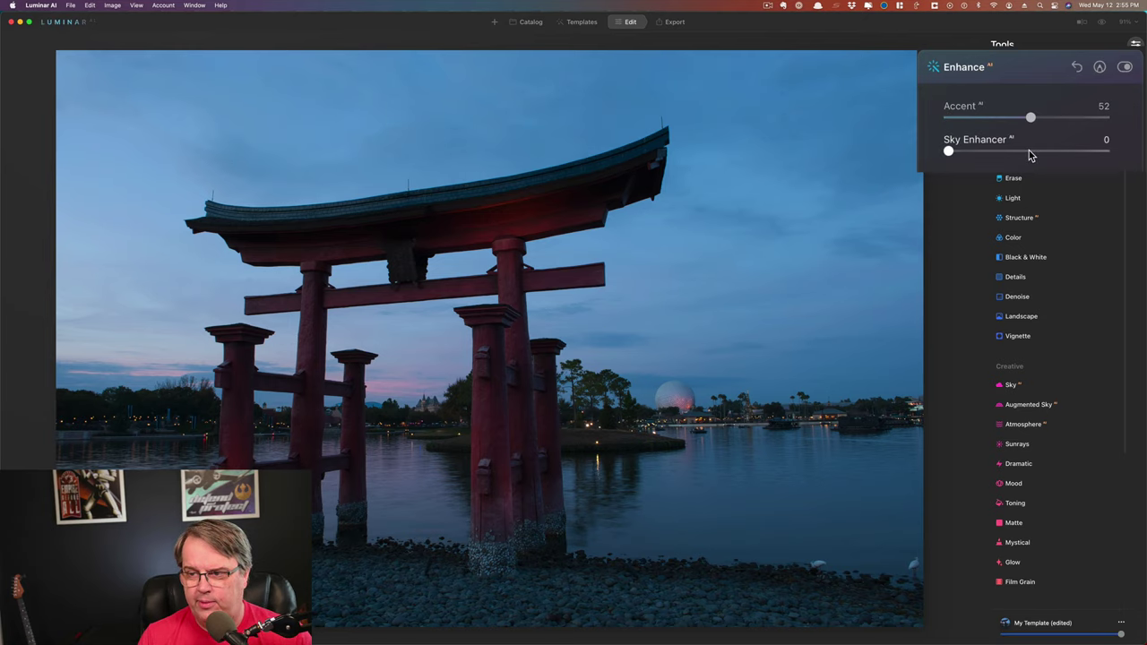
{"action": "left_click", "coordinate": [1029, 150]}
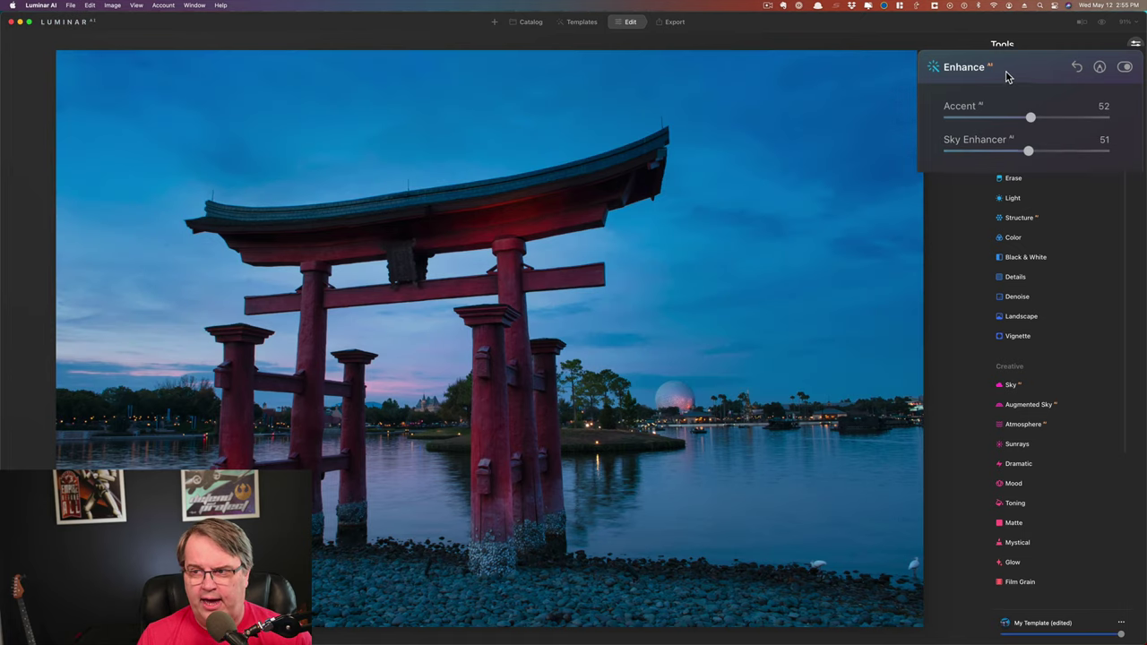
{"action": "left_click", "coordinate": [1102, 24]}
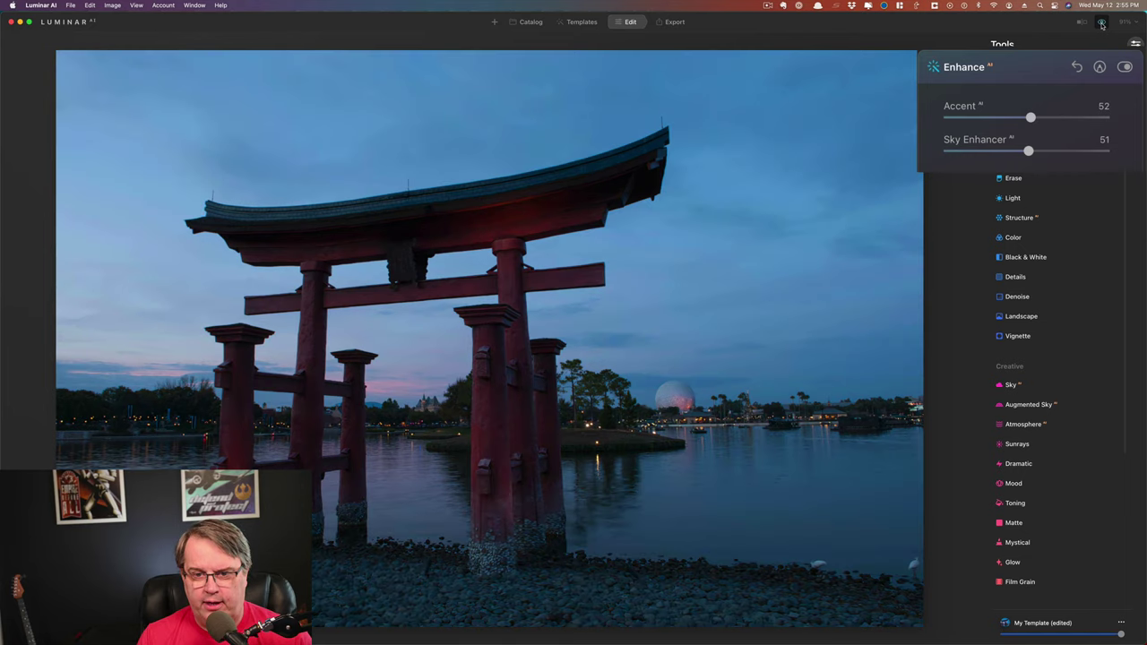
{"action": "left_click", "coordinate": [1102, 24]}
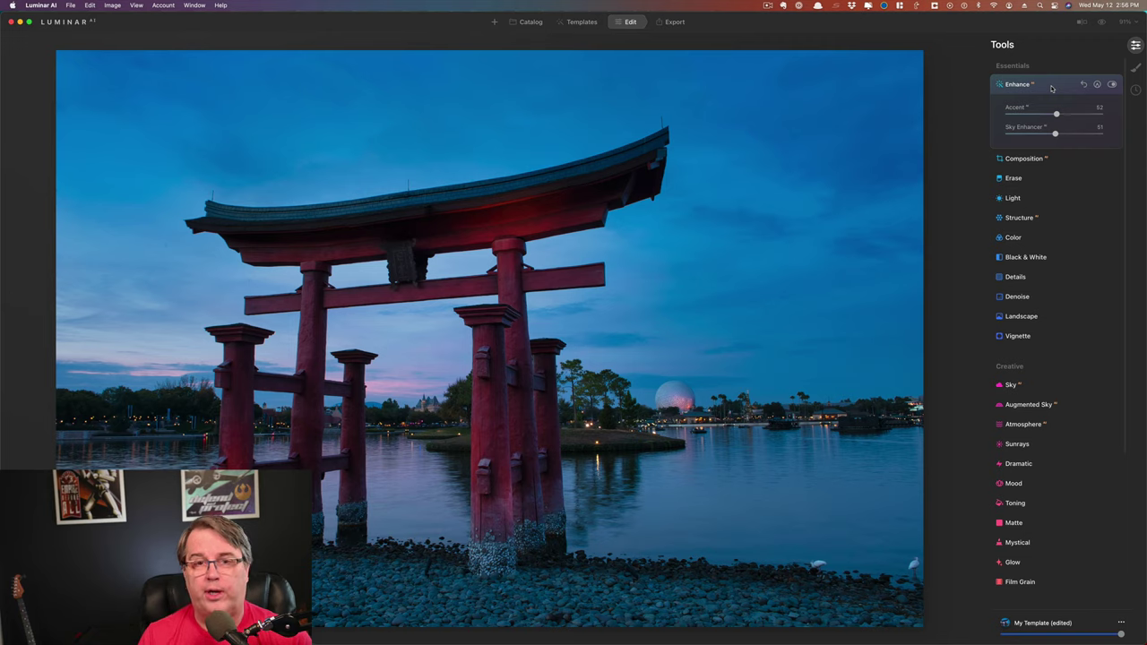
Open Supercontrast and set Highlights Contrast 60, Midtones Contrast 40 and Shadows Contrast 60.
{"action": "scroll", "coordinate": [1078, 527], "scroll_direction": "down", "scroll_amount": 5}
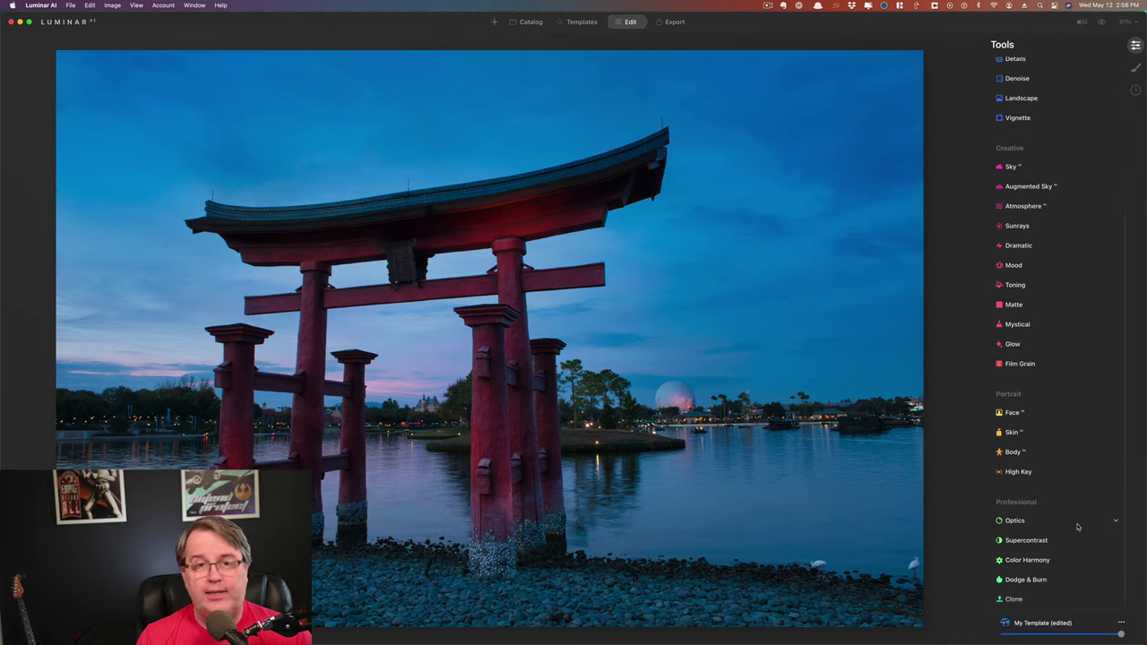
{"action": "scroll", "coordinate": [1076, 527], "scroll_direction": "up", "scroll_amount": 1}
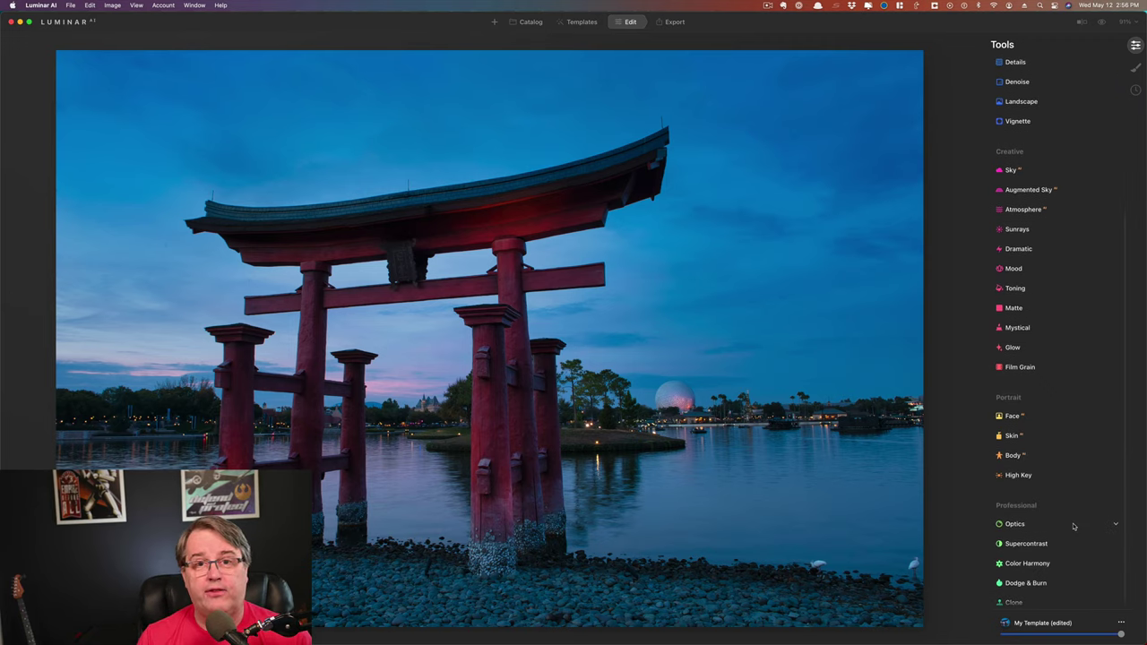
{"action": "left_click", "coordinate": [1031, 544]}
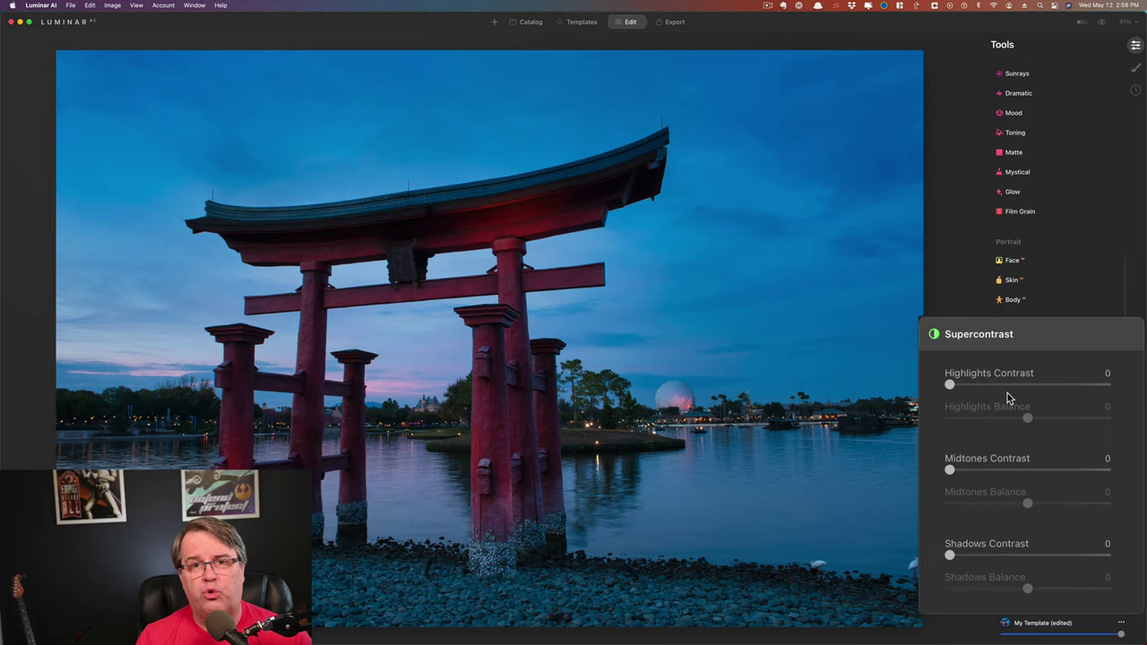
{"action": "left_click_drag", "start_coordinate": [1038, 385], "coordinate": [1045, 388]}
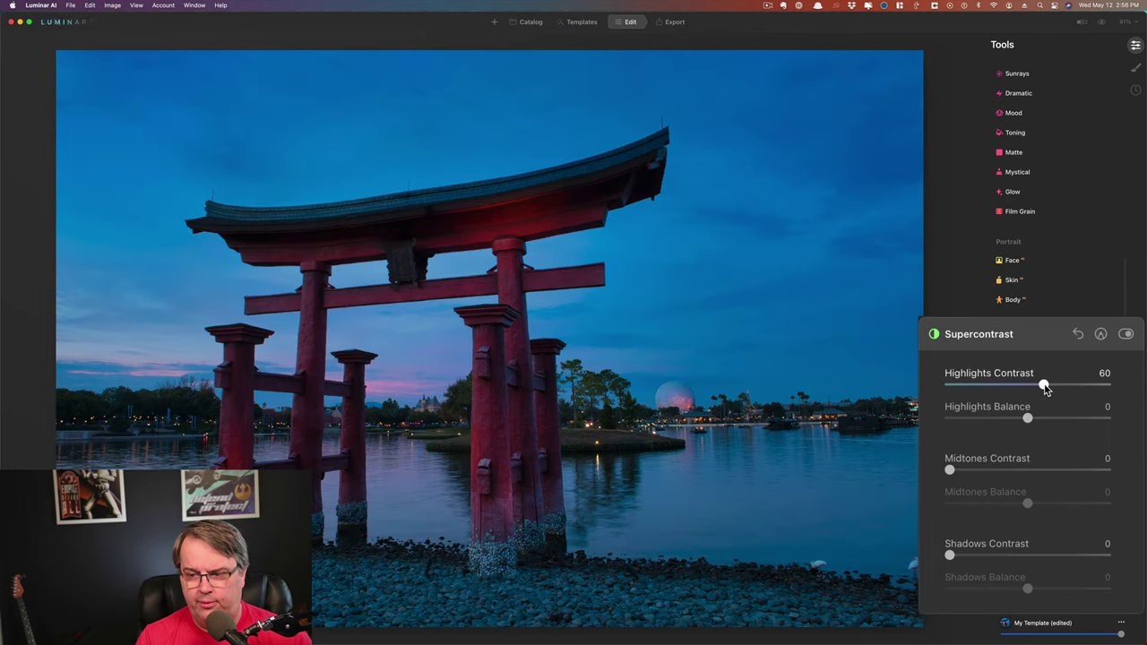
{"action": "left_click", "coordinate": [1012, 469]}
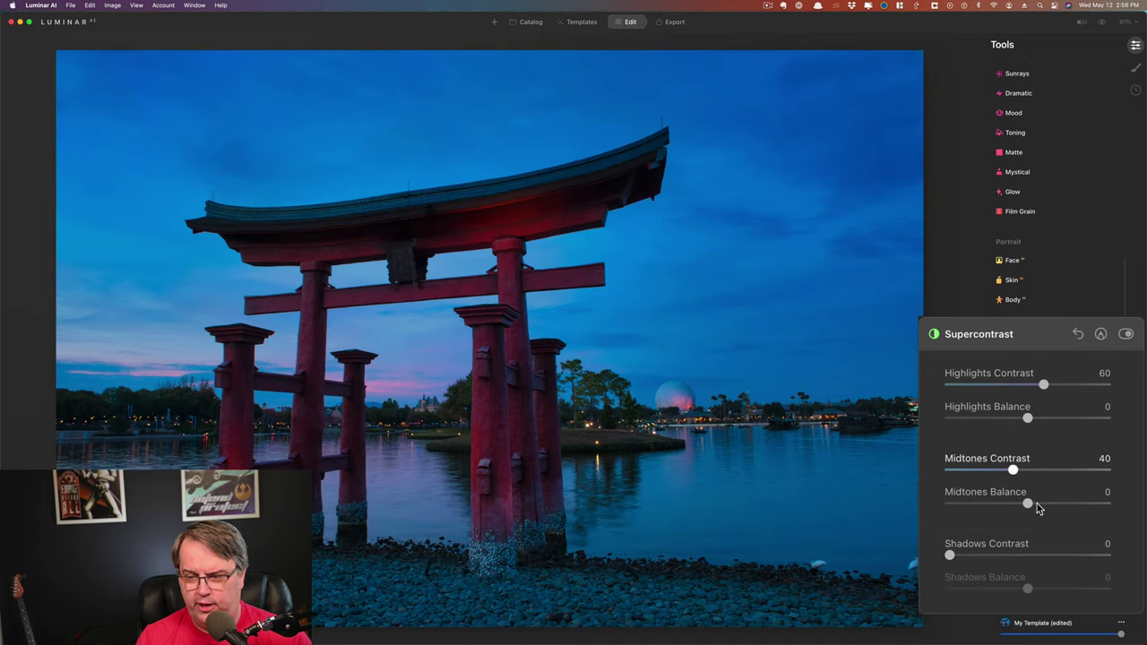
{"action": "left_click", "coordinate": [1045, 555]}
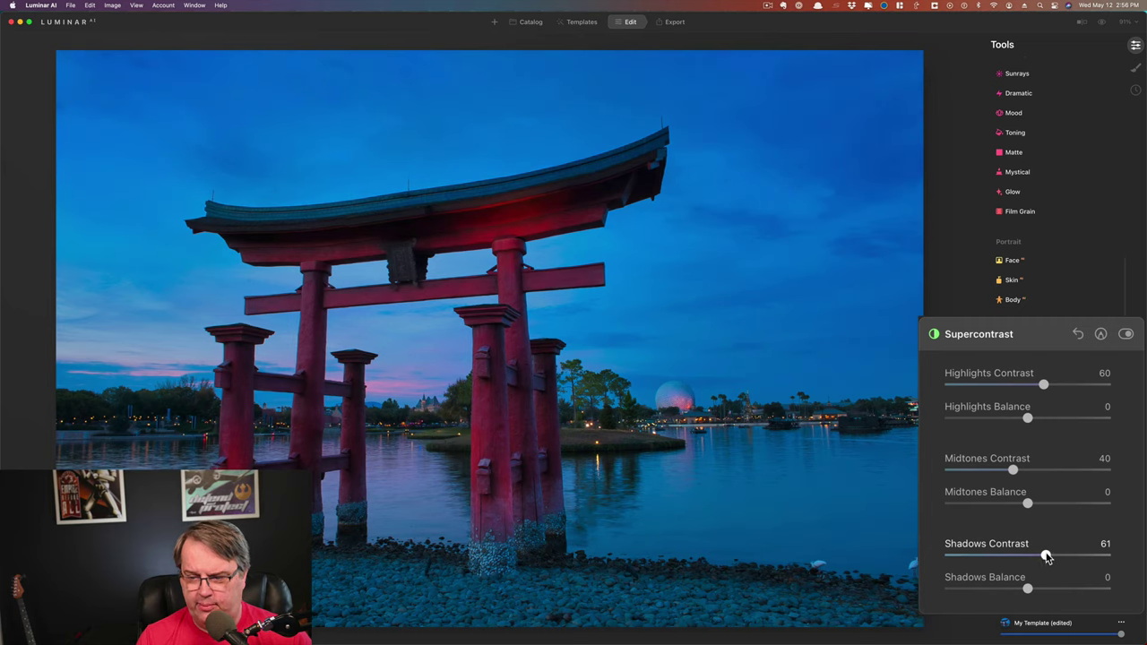
{"action": "left_click_drag", "start_coordinate": [1047, 557], "coordinate": [1043, 555]}
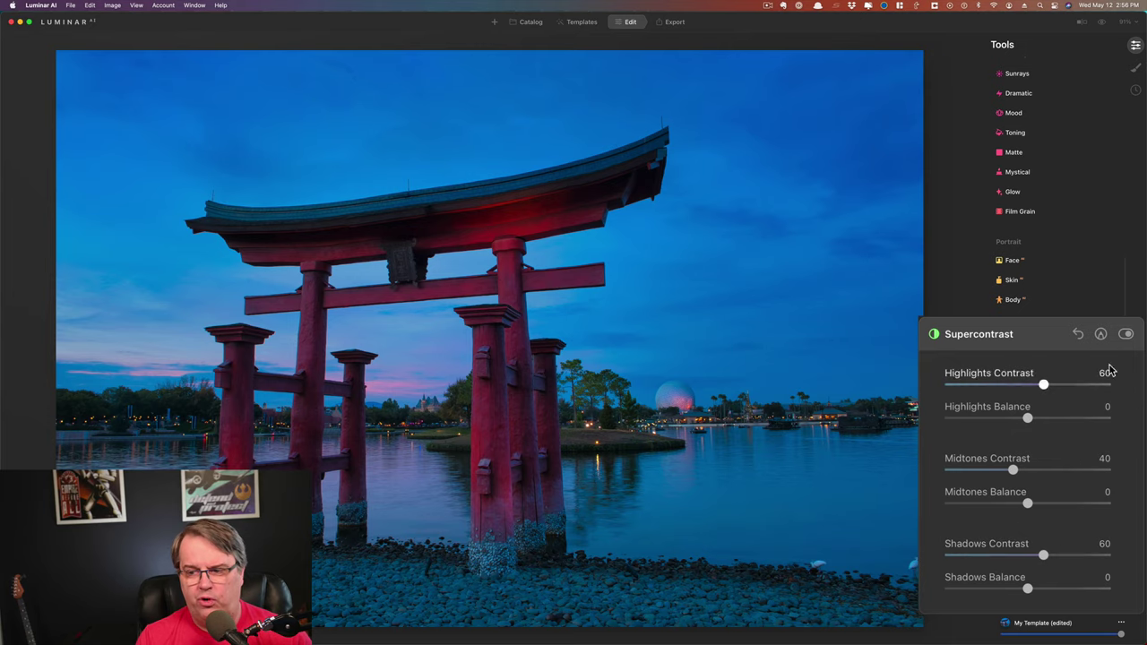
{"action": "left_click", "coordinate": [1126, 335]}
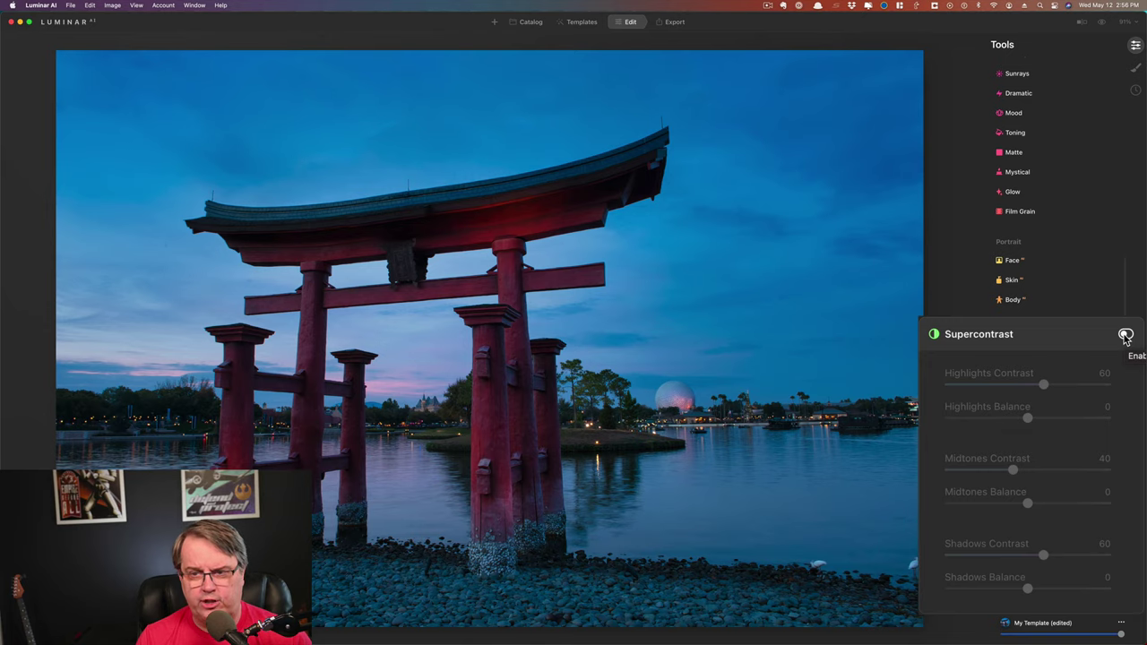
{"action": "left_click", "coordinate": [1126, 335]}
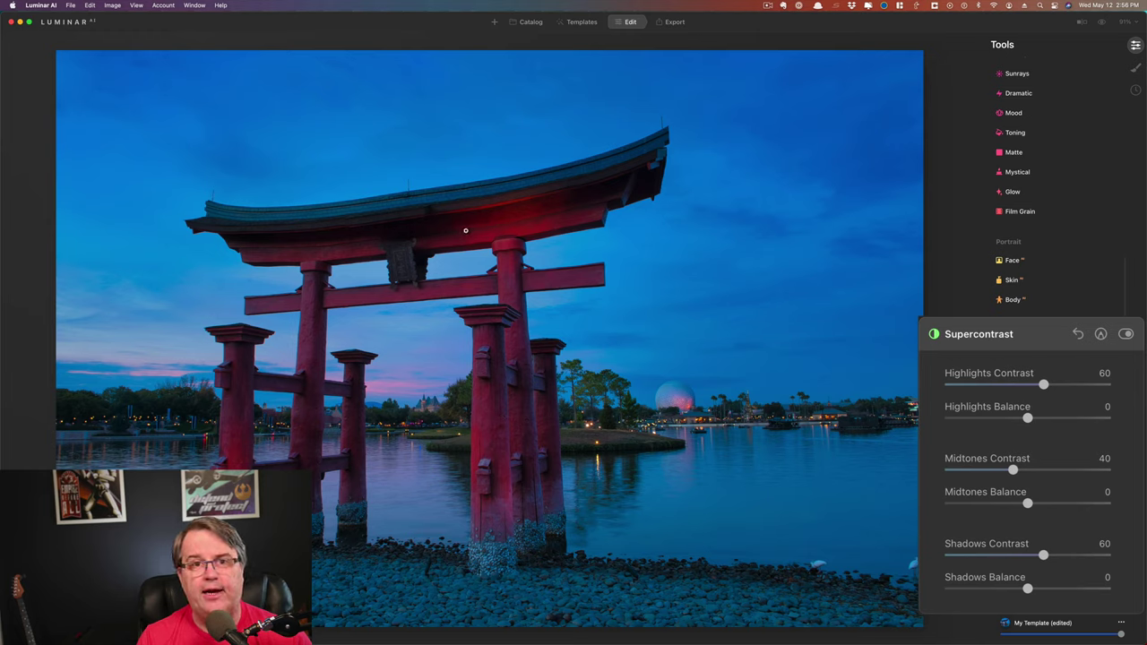
{"action": "left_click", "coordinate": [990, 590]}
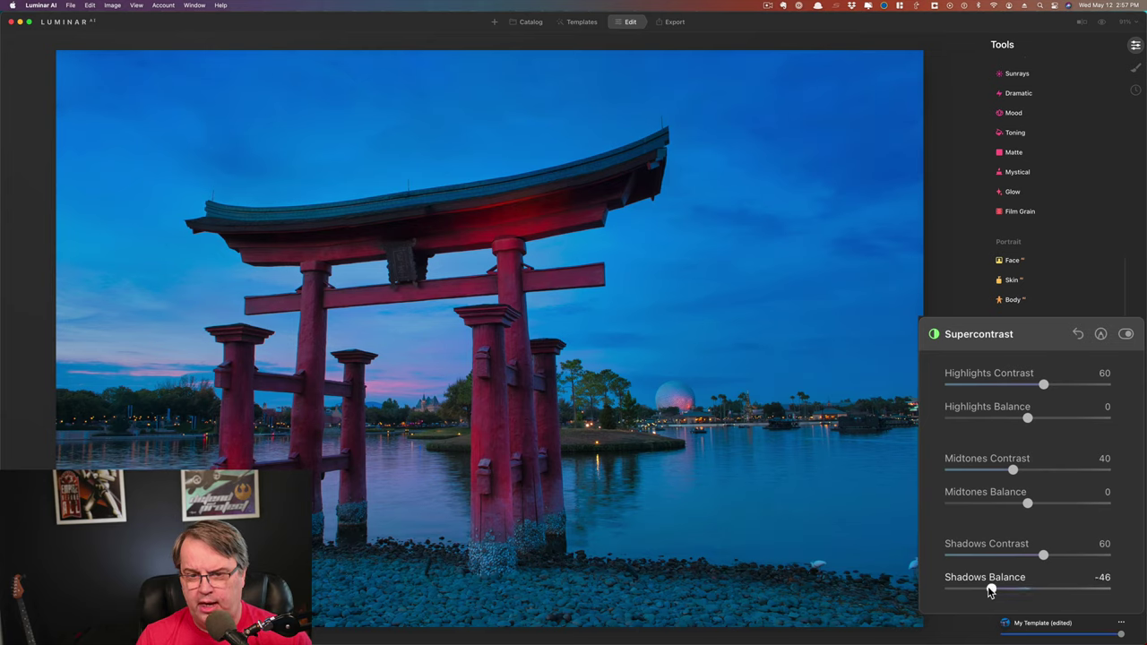
{"action": "left_click", "coordinate": [1055, 590]}
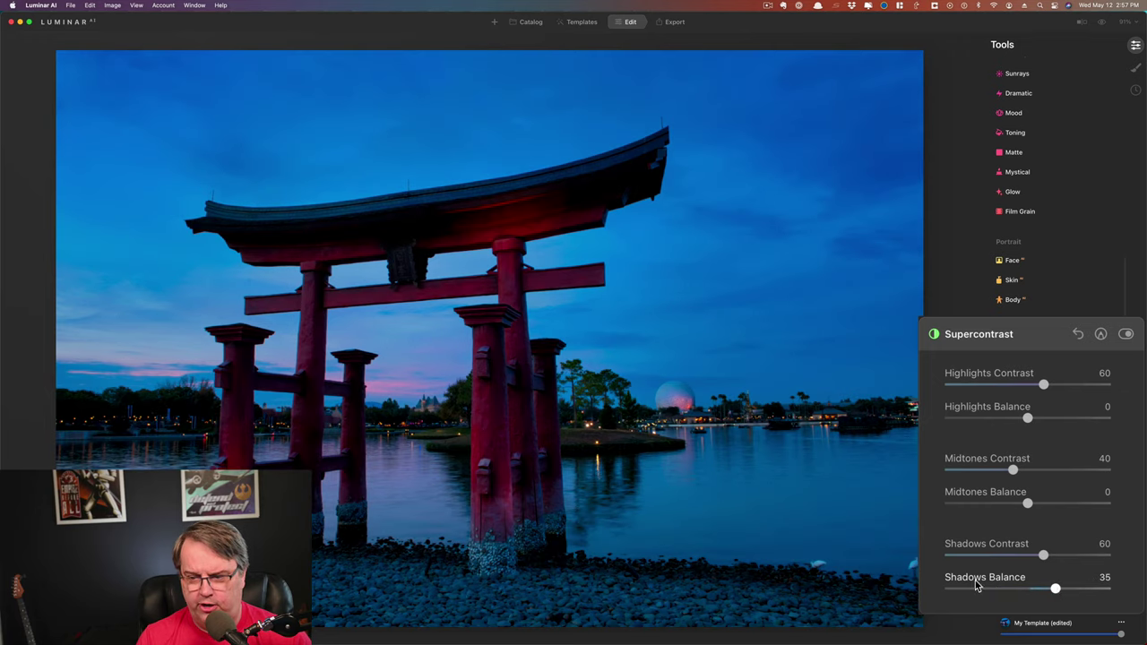
{"action": "double_click", "coordinate": [977, 581]}
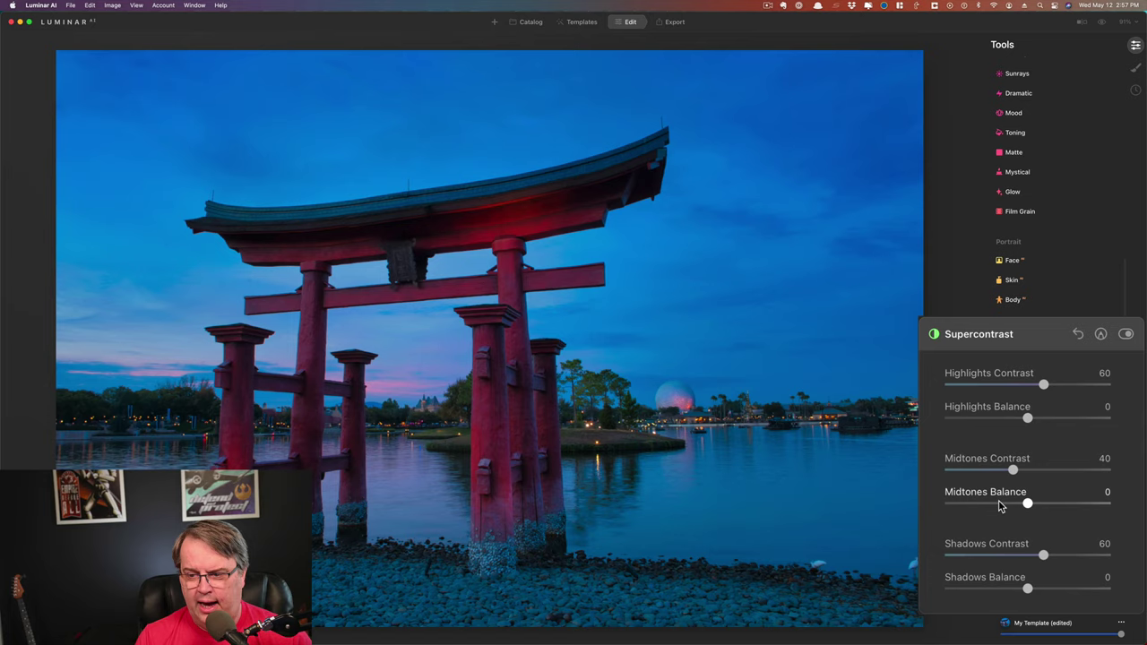
{"action": "left_click", "coordinate": [1001, 504]}
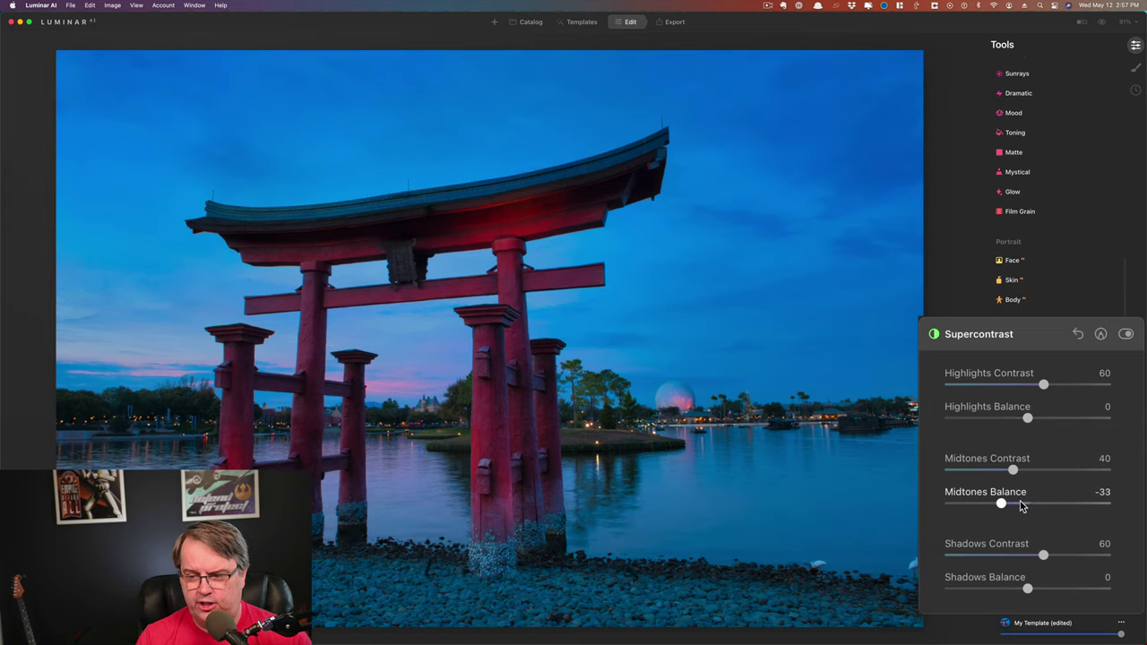
{"action": "left_click", "coordinate": [1054, 506]}
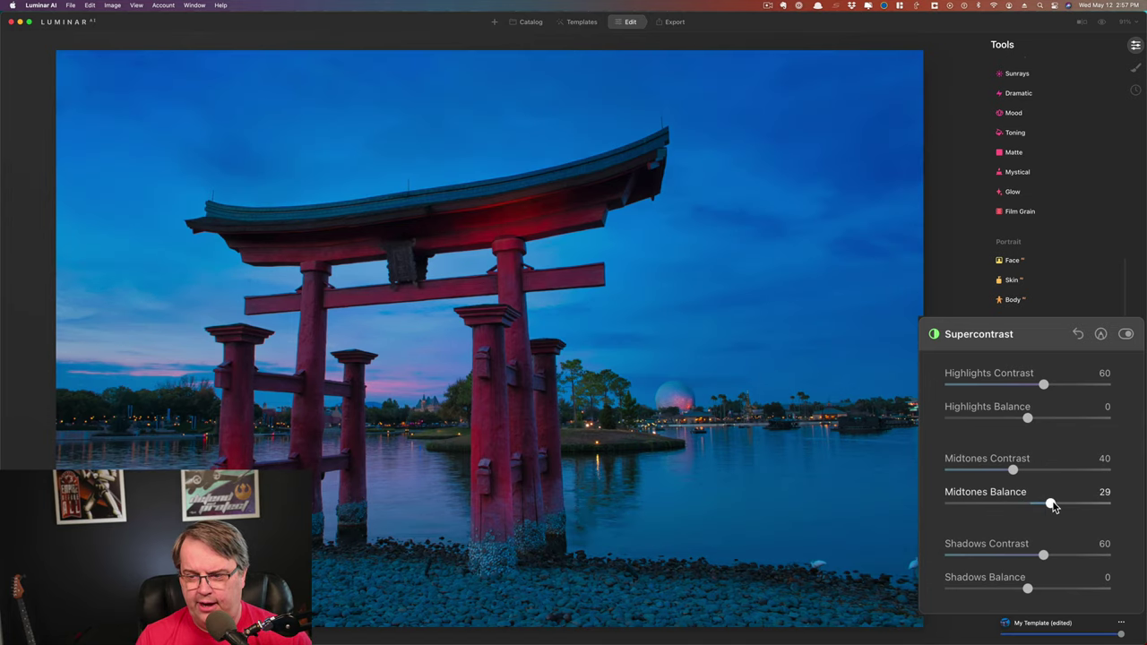
{"action": "double_click", "coordinate": [980, 492]}
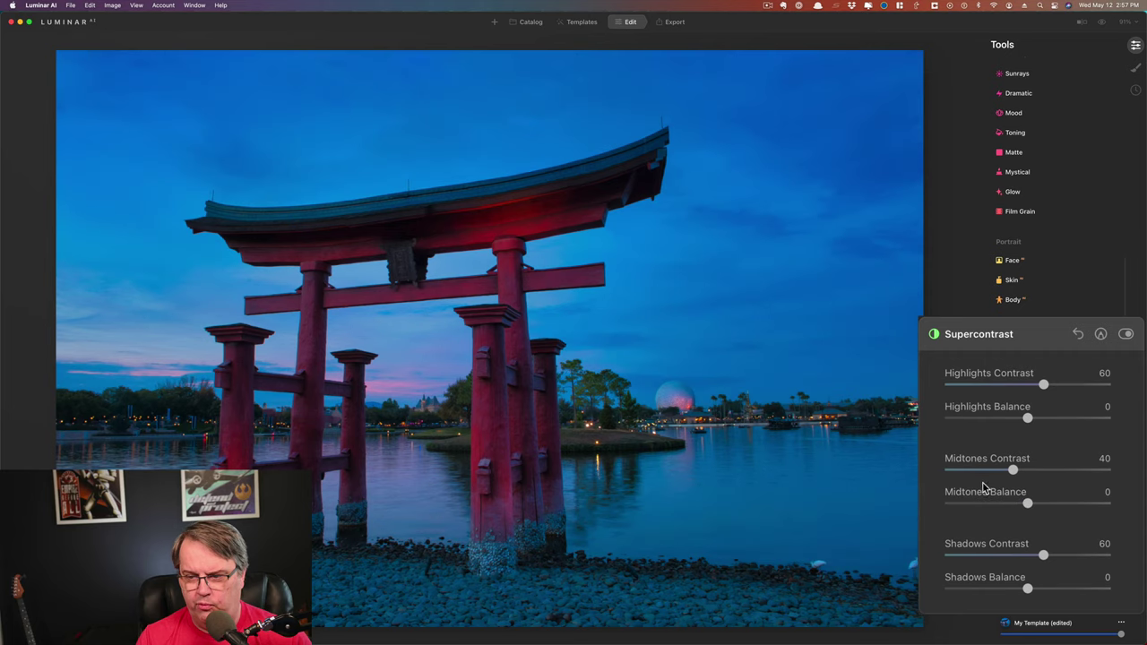
{"action": "left_click", "coordinate": [988, 418]}
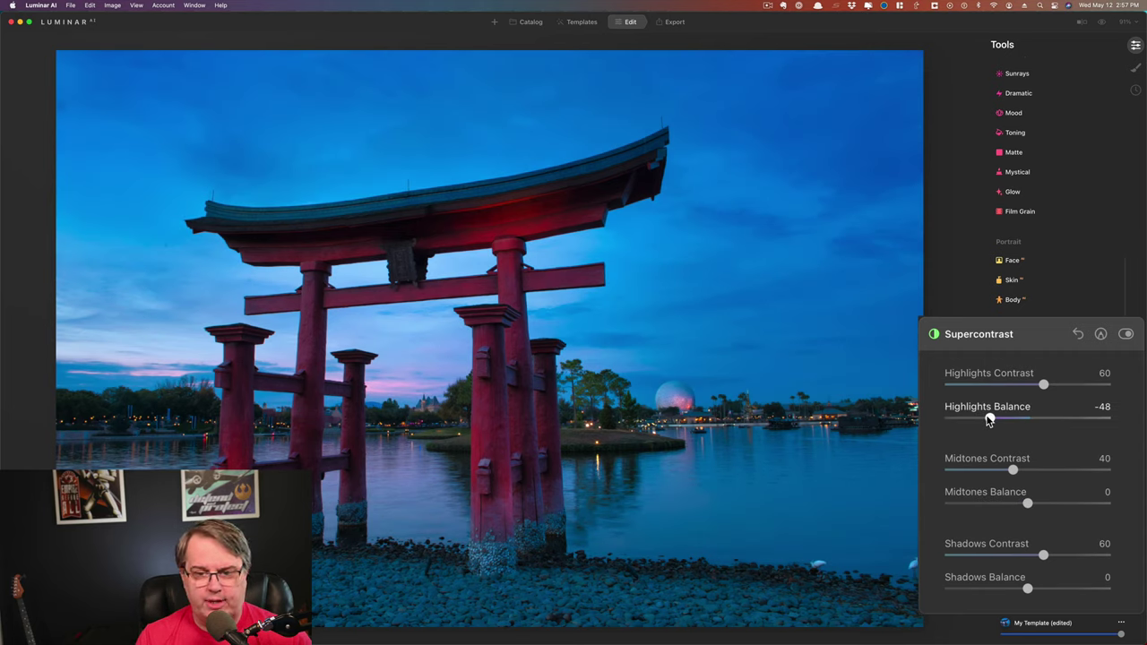
{"action": "left_click", "coordinate": [1058, 418]}
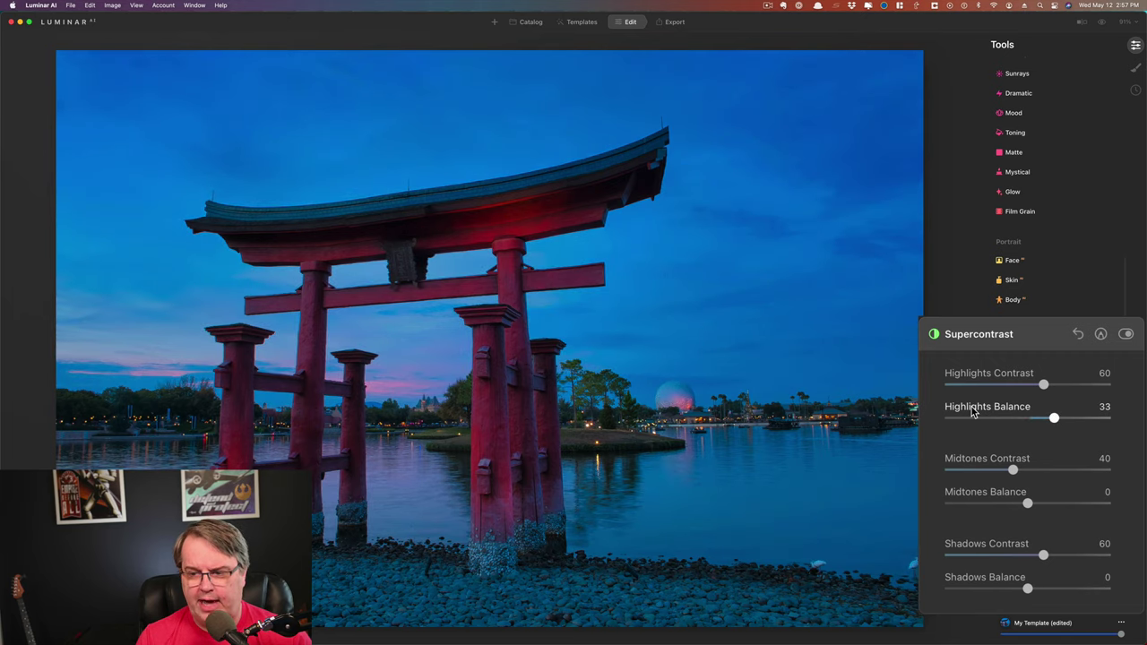
{"action": "double_click", "coordinate": [997, 419]}
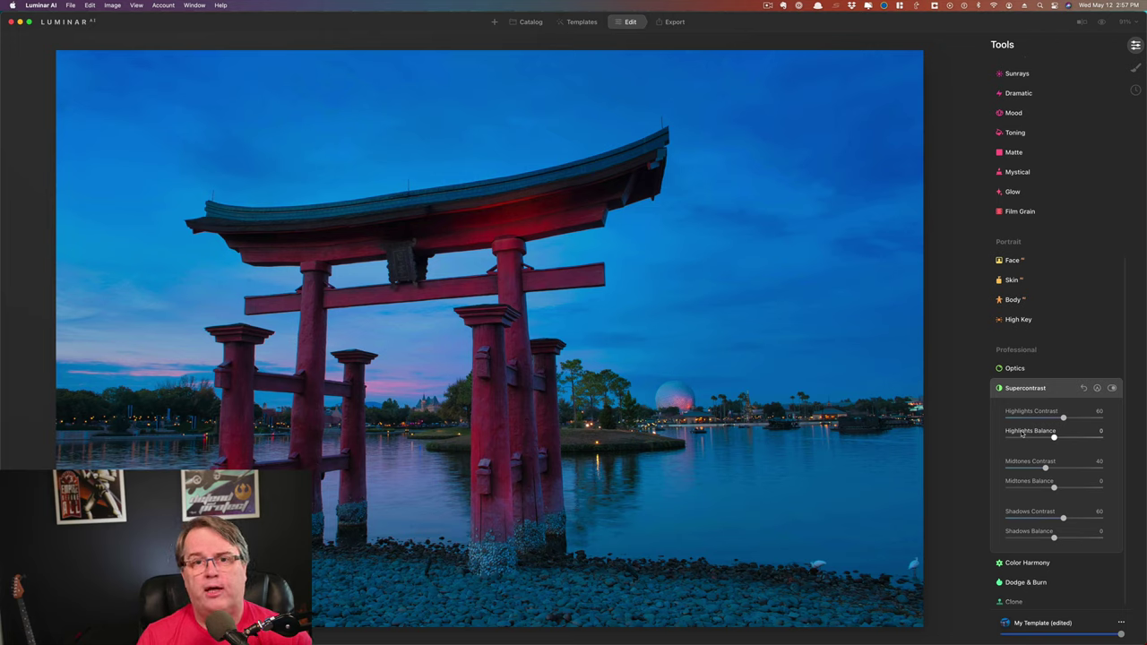
Collapse the Supercontrast section in the Tools panel.
{"action": "scroll", "coordinate": [1022, 433], "scroll_direction": "up", "scroll_amount": 10}
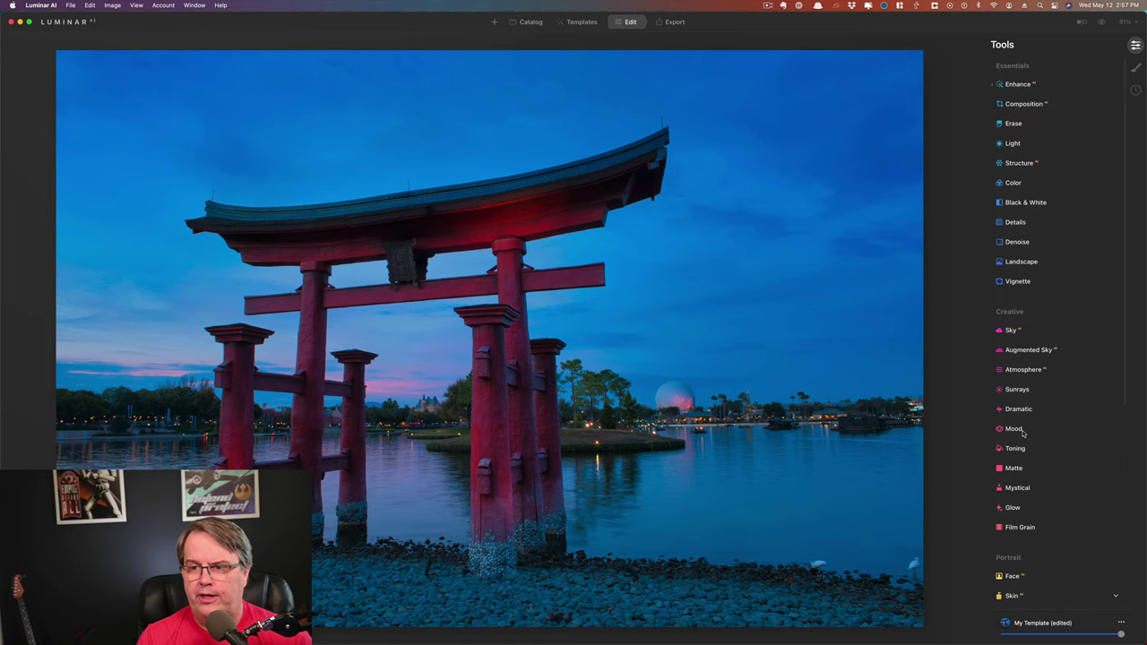
{"action": "scroll", "coordinate": [1023, 433], "scroll_direction": "down", "scroll_amount": 6}
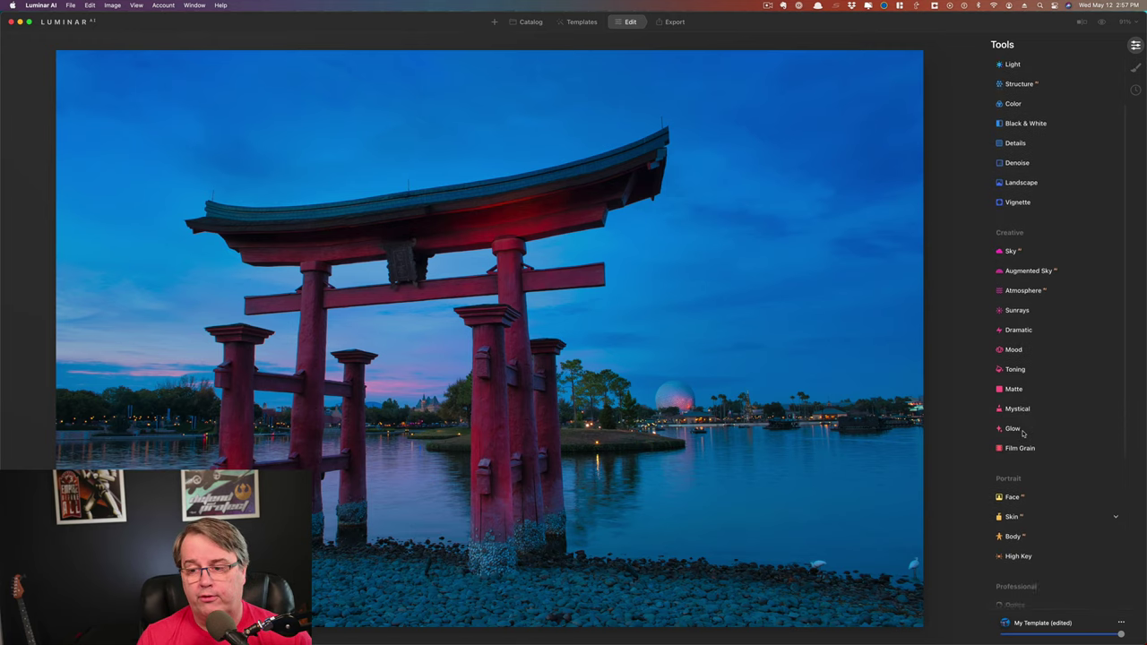
{"action": "scroll", "coordinate": [1023, 433], "scroll_direction": "down", "scroll_amount": 3}
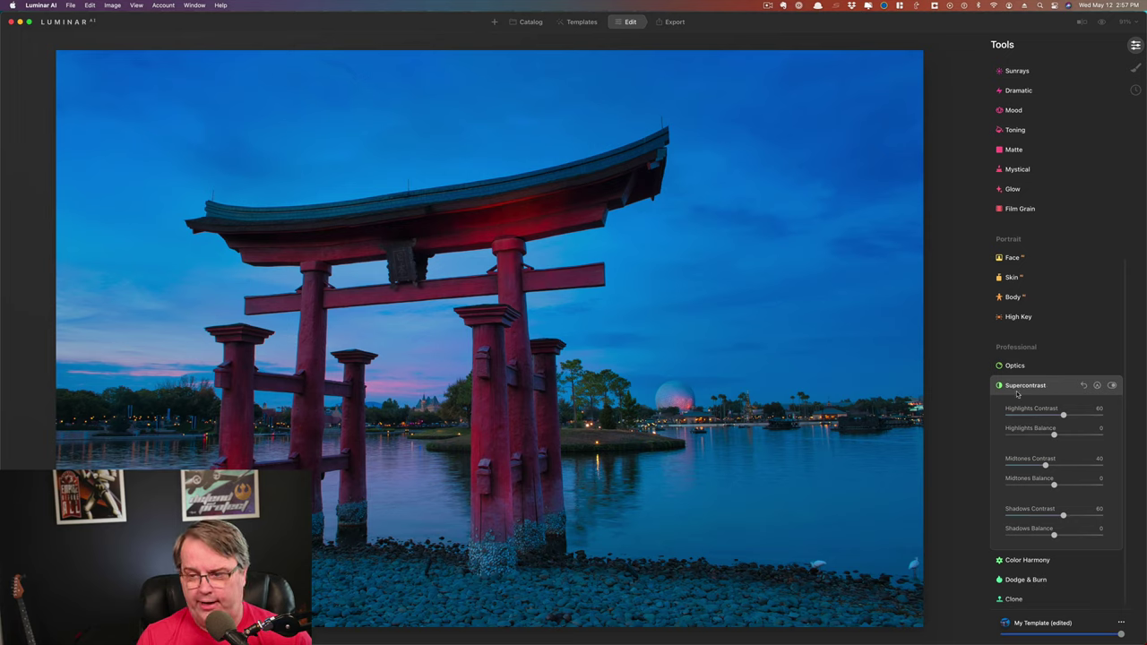
{"action": "left_click", "coordinate": [1019, 387]}
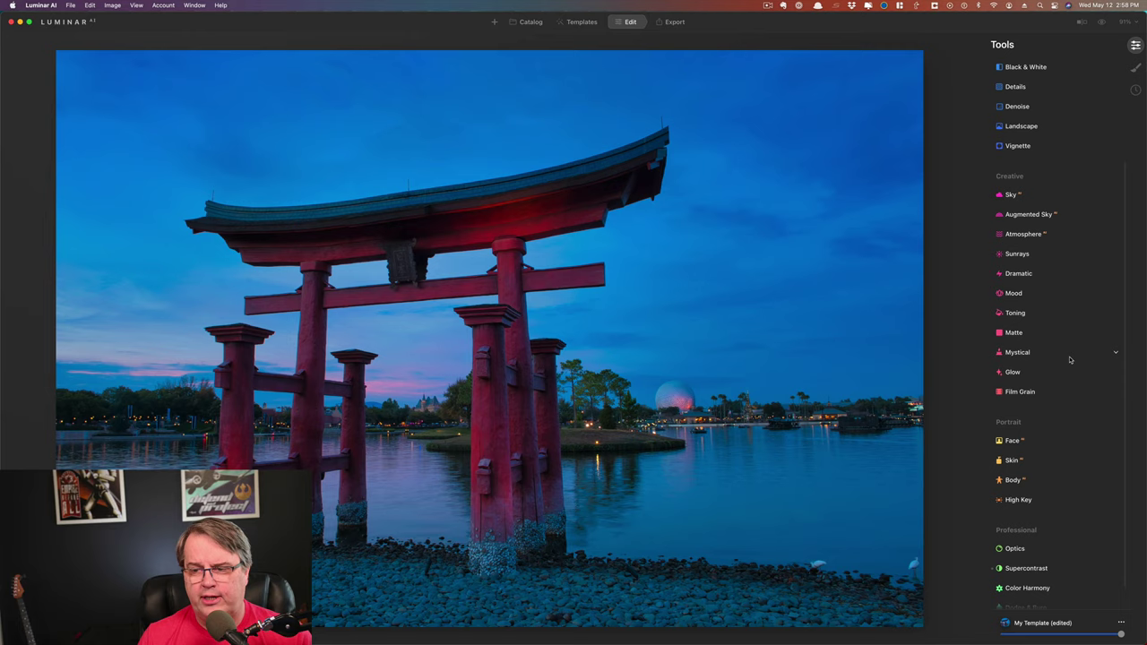
Open Sunrays and place the sun centre low on the horizon between the torii pillars.
{"action": "left_click", "coordinate": [1020, 255]}
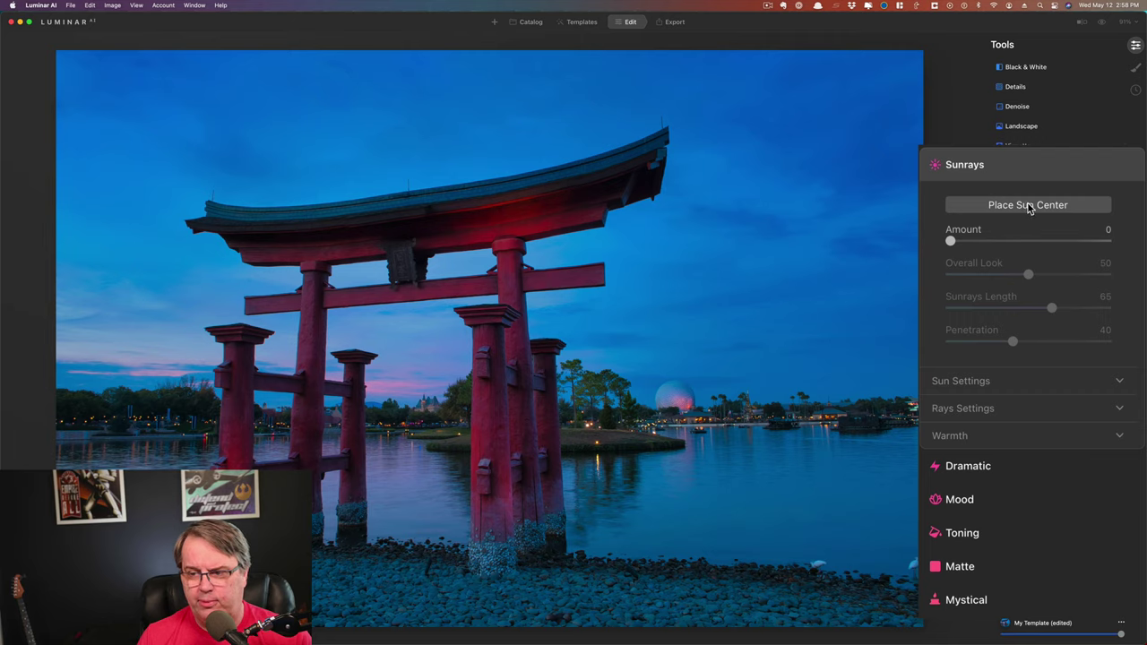
{"action": "left_click", "coordinate": [1030, 207]}
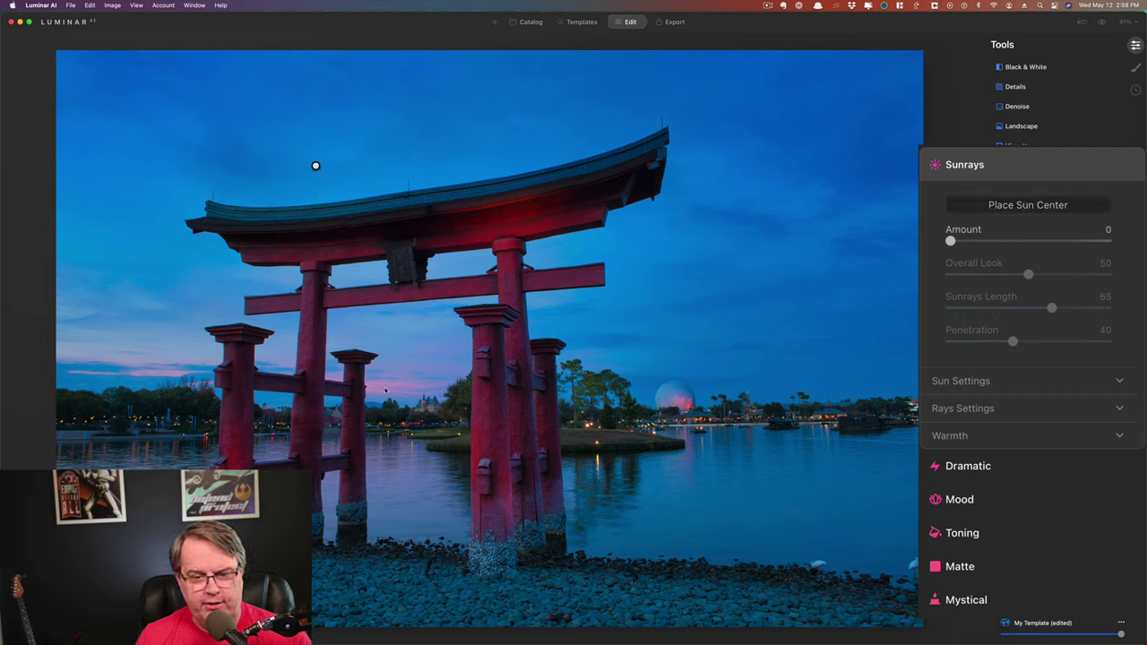
{"action": "left_click", "coordinate": [315, 165]}
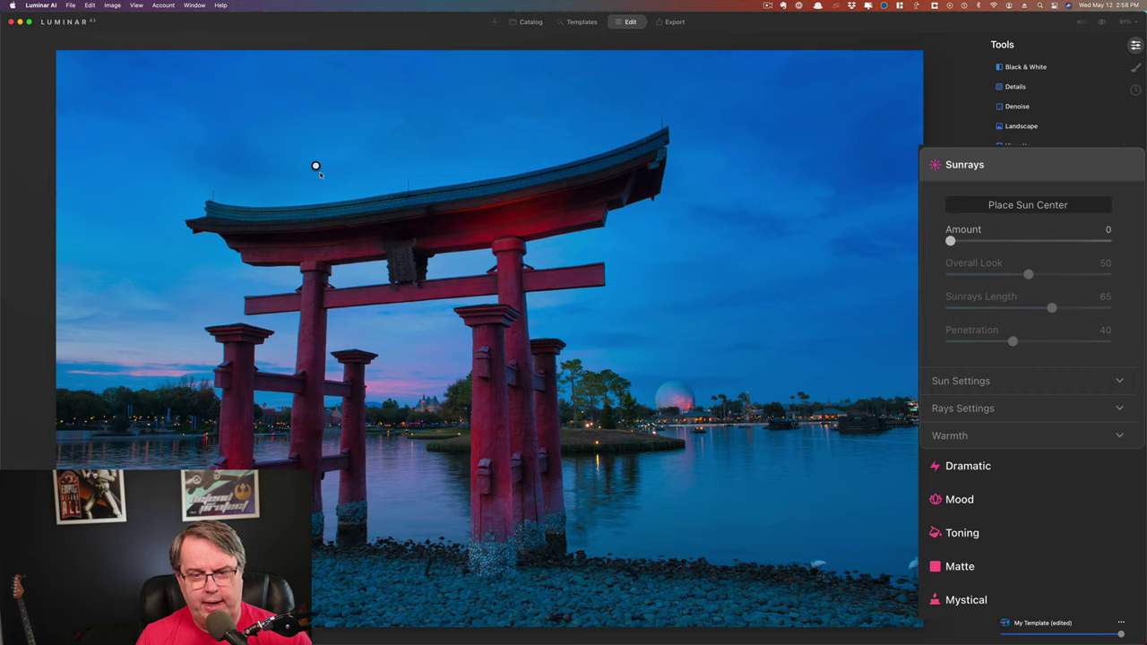
{"action": "mouse_move", "coordinate": [316, 166]}
{"action": "left_mouse_down"}
{"action": "mouse_move", "coordinate": [346, 218]}
{"action": "mouse_move", "coordinate": [387, 421]}
{"action": "left_mouse_up"}
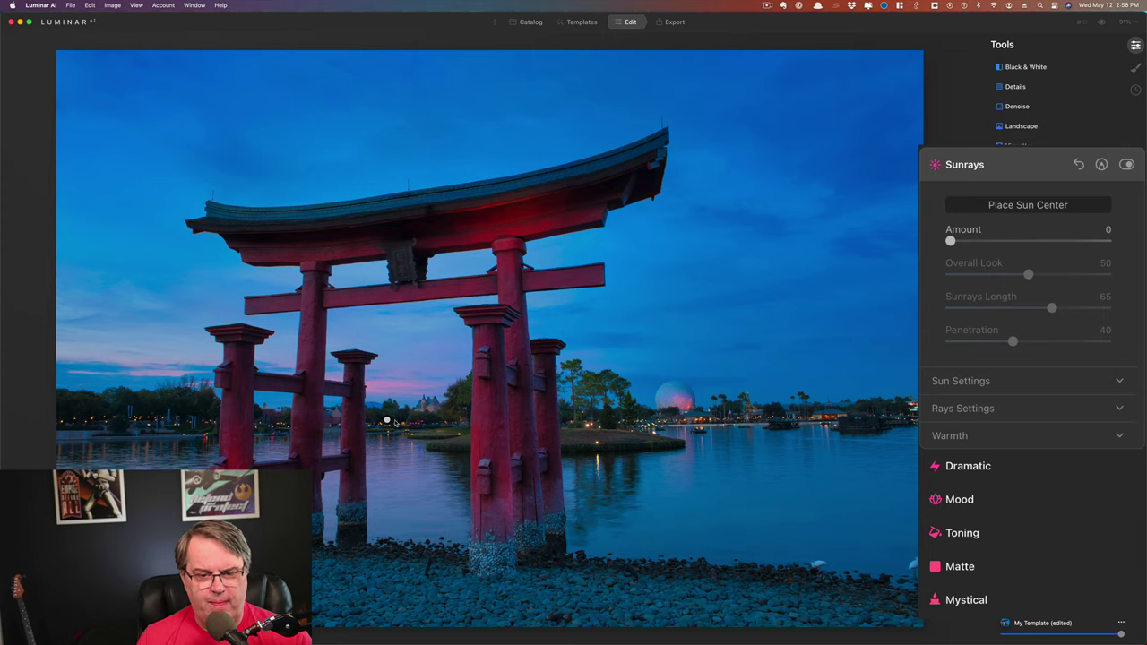
Nudge the sun centre and set Sunrays Amount to 21, keeping Overall Look at 50.
{"action": "left_click_drag", "start_coordinate": [394, 422], "coordinate": [397, 422]}
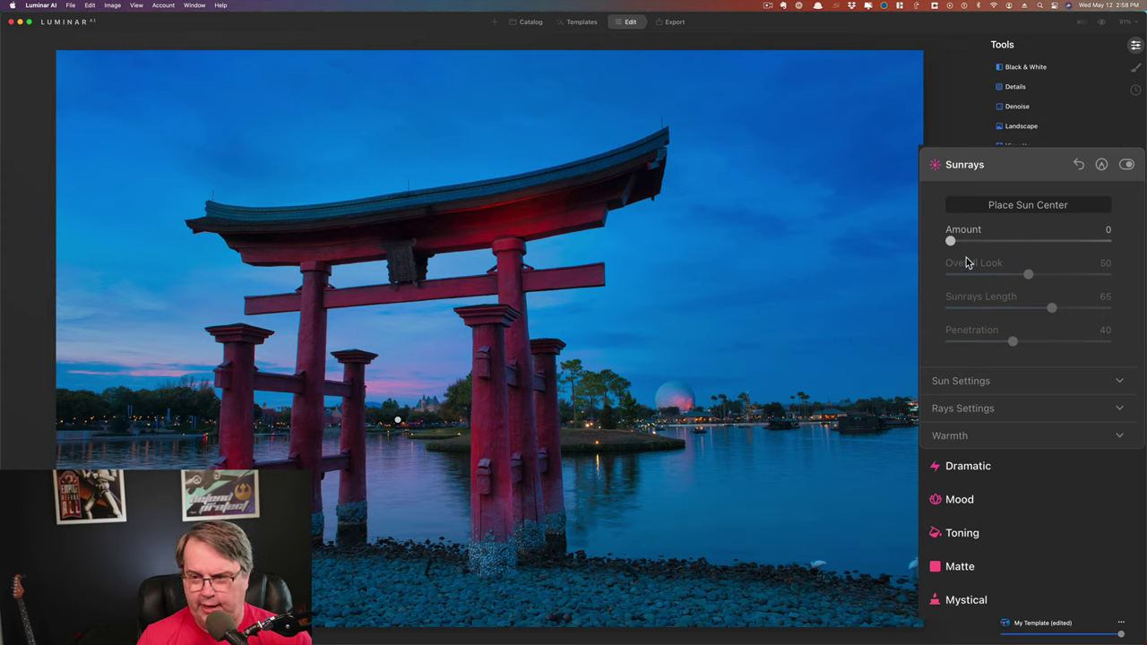
{"action": "left_click", "coordinate": [992, 242]}
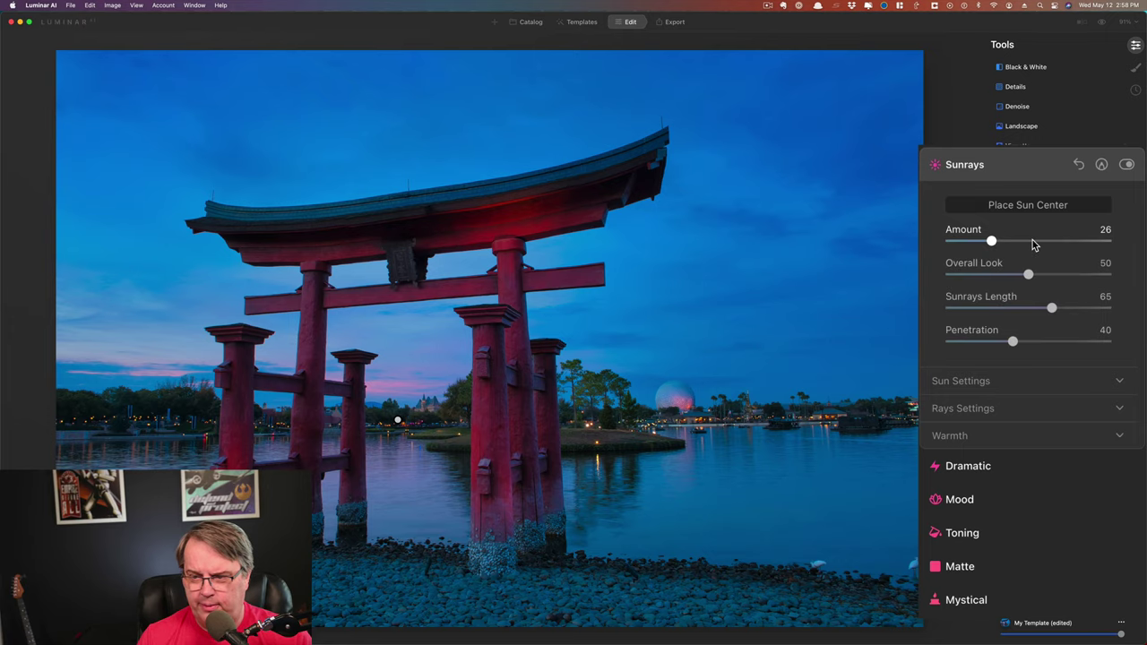
{"action": "left_click", "coordinate": [1034, 242]}
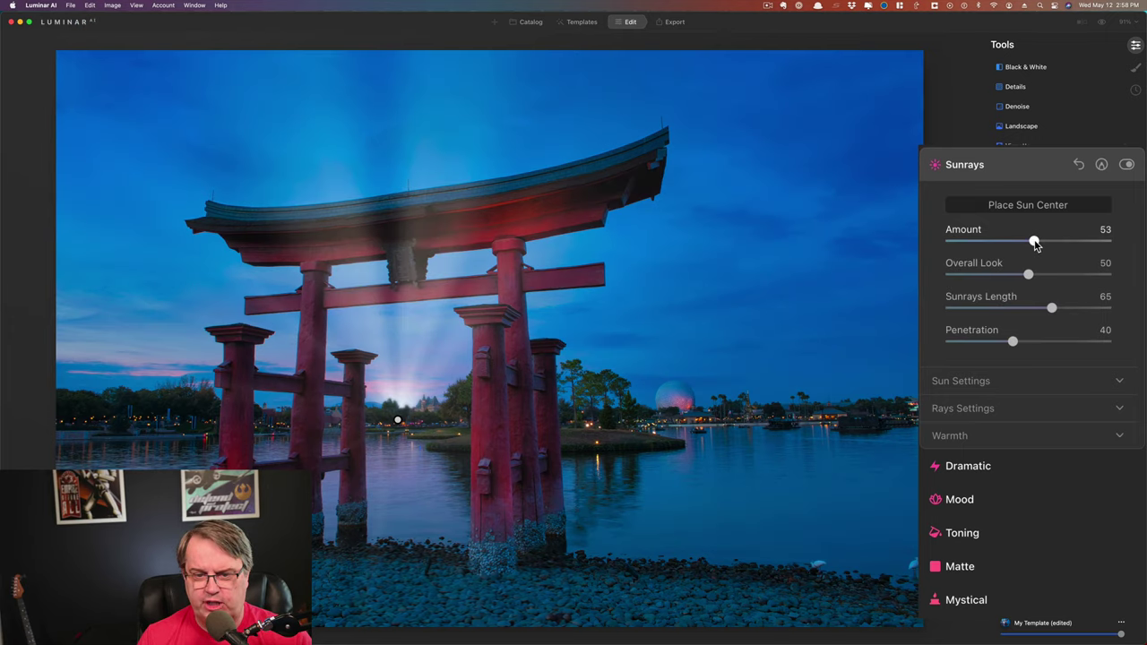
{"action": "left_click", "coordinate": [992, 275]}
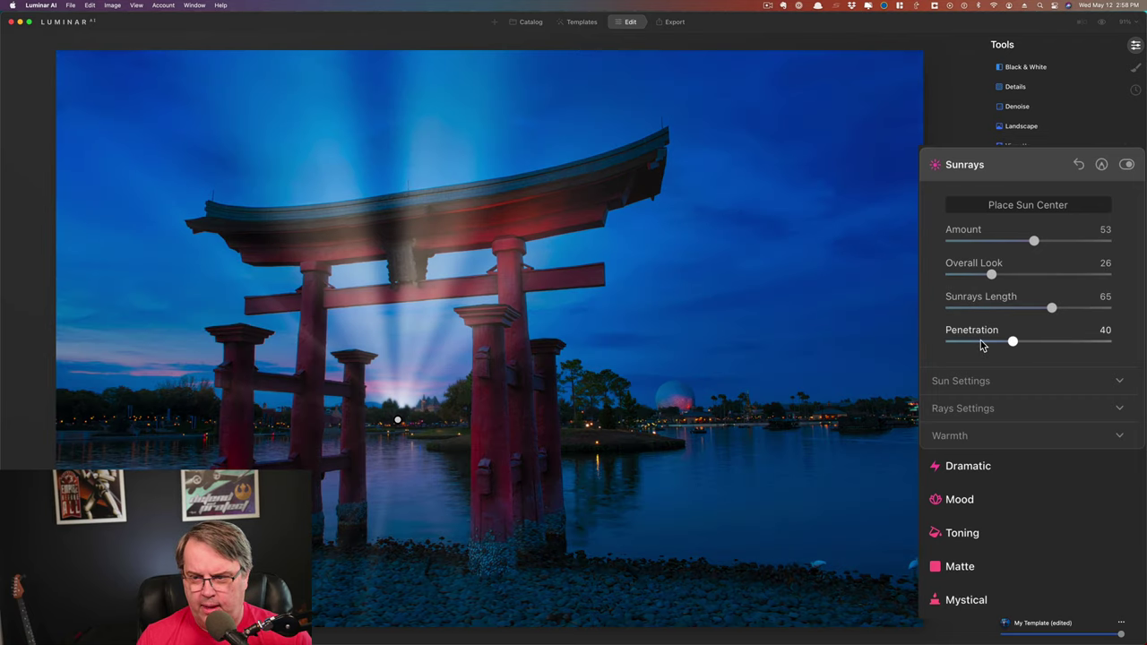
{"action": "left_click", "coordinate": [982, 341]}
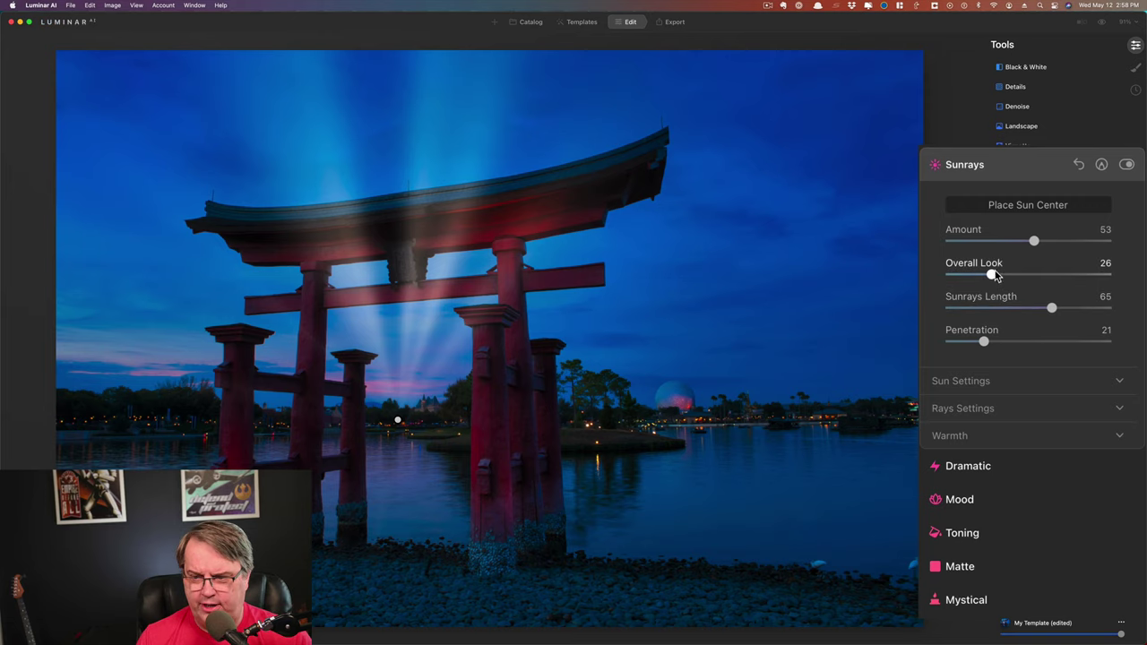
{"action": "double_click", "coordinate": [968, 268]}
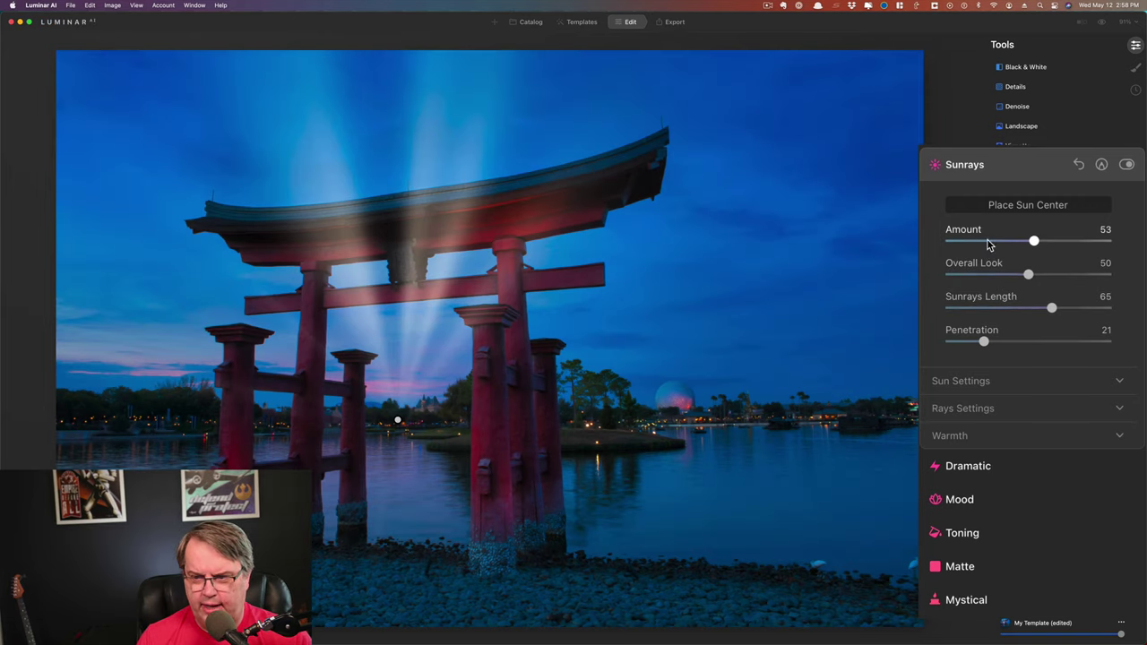
{"action": "left_click", "coordinate": [990, 241]}
{"action": "left_click_drag", "start_coordinate": [990, 241], "coordinate": [983, 242]}
Warm the sunrays with Sun Warmth 67 and Sunrays Warmth 66.
{"action": "left_click", "coordinate": [1119, 435]}
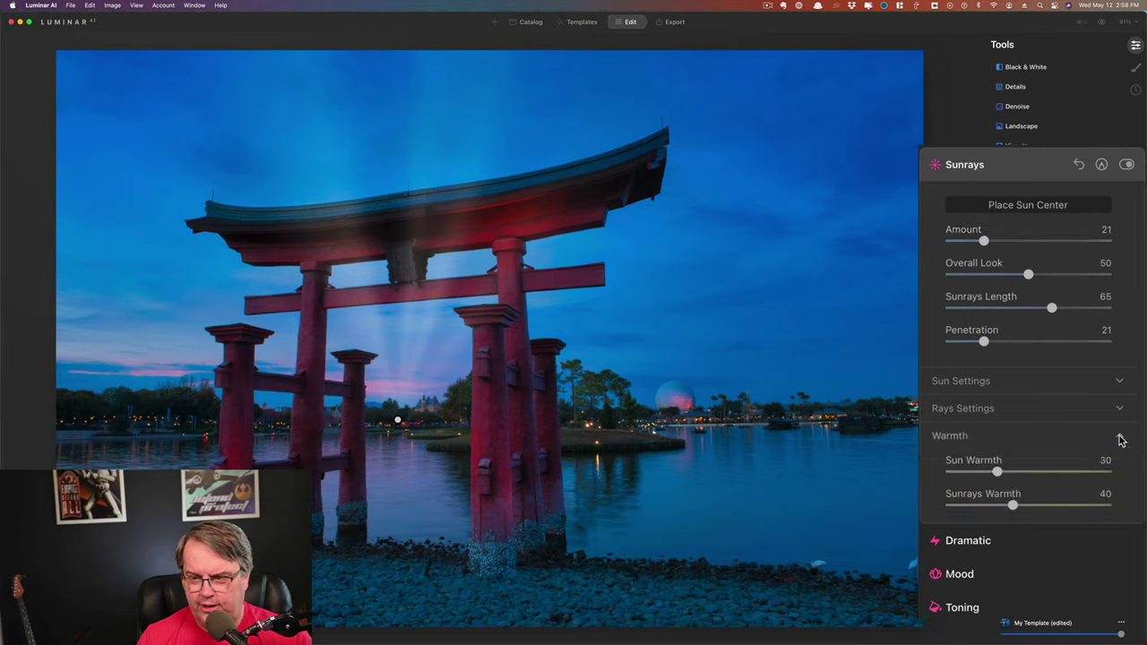
{"action": "left_click_drag", "start_coordinate": [1096, 473], "coordinate": [1060, 478]}
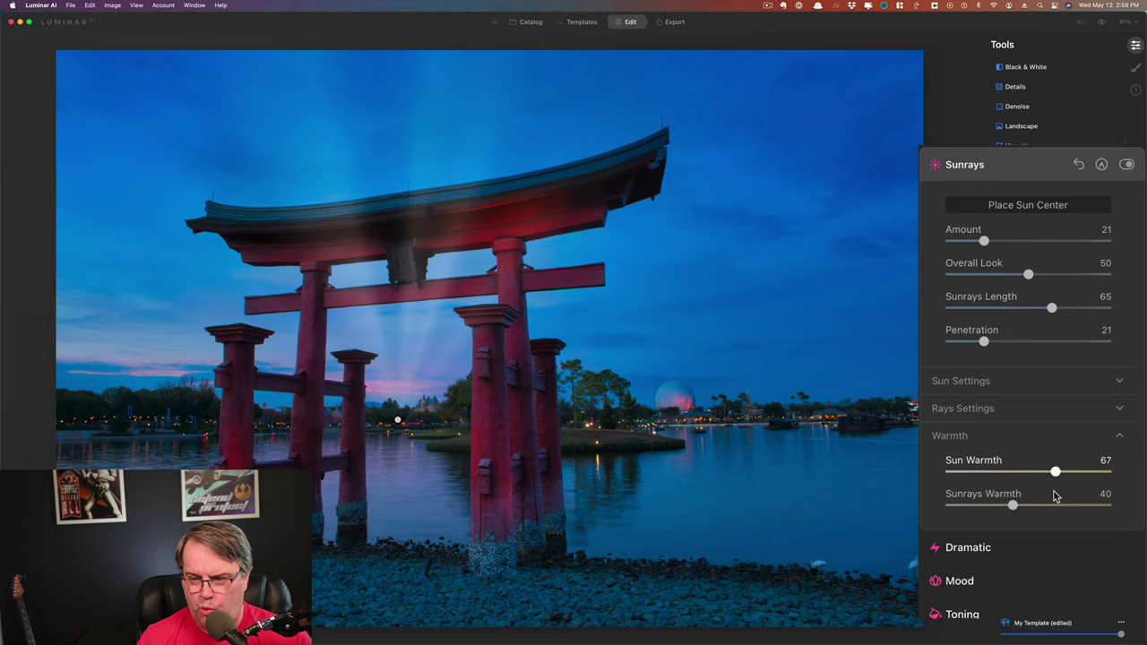
{"action": "left_click", "coordinate": [1056, 506]}
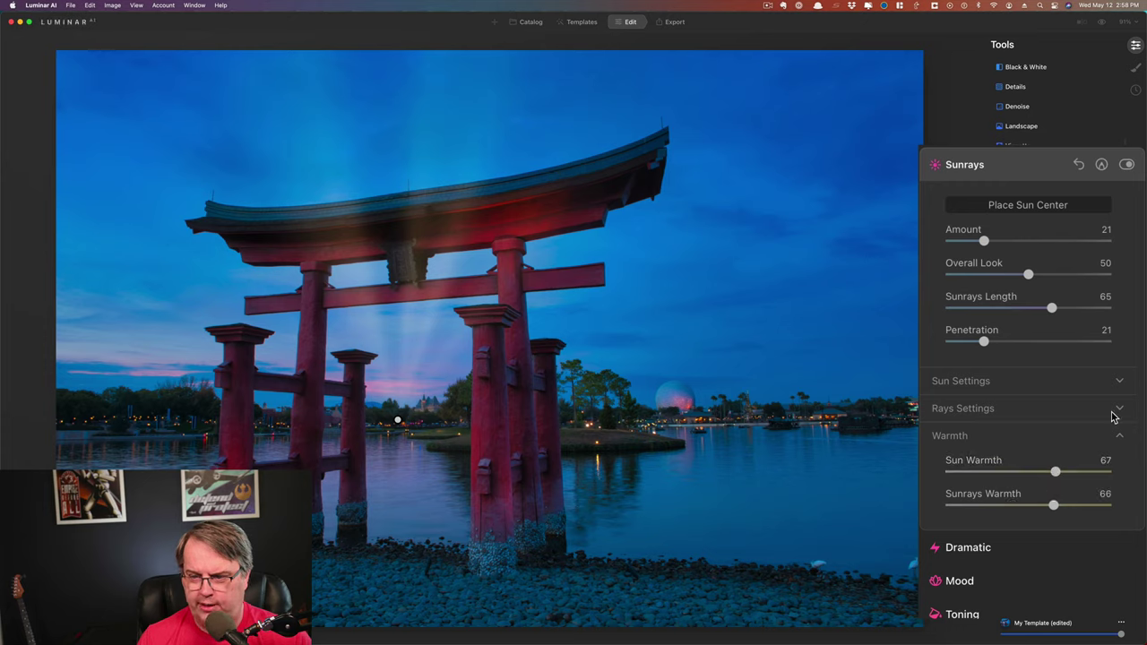
Set Penetration 24, Sunrays Length 19, Sun Radius 25 and Glow Amount 69.
{"action": "scroll", "coordinate": [1062, 362], "scroll_direction": "up", "scroll_amount": 1}
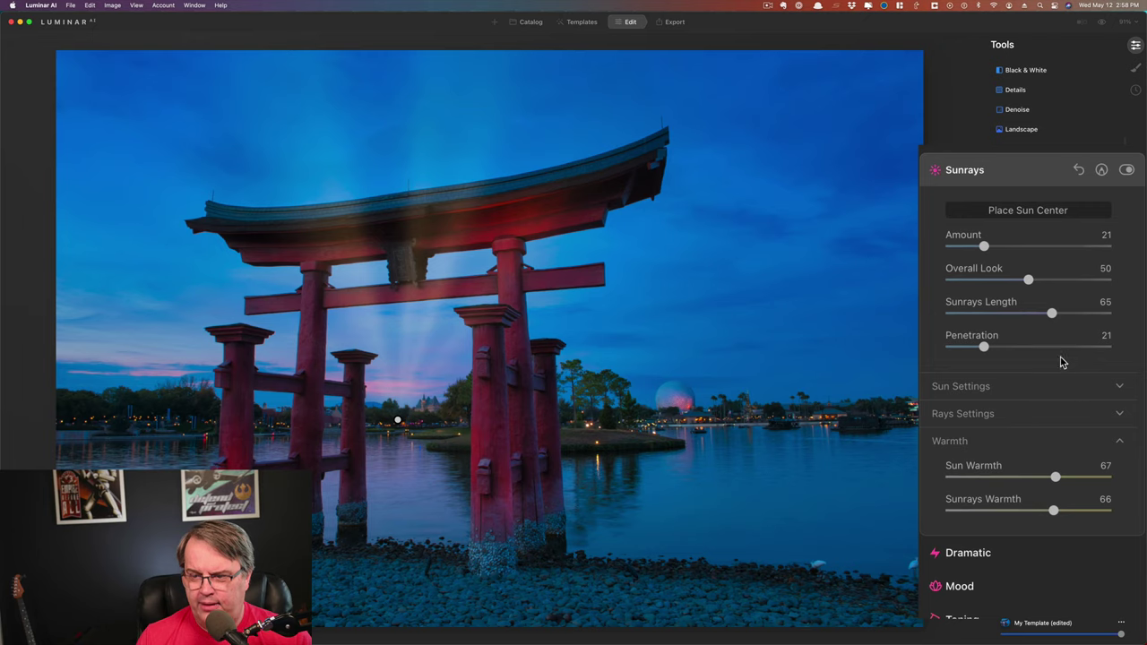
{"action": "left_click", "coordinate": [1117, 387]}
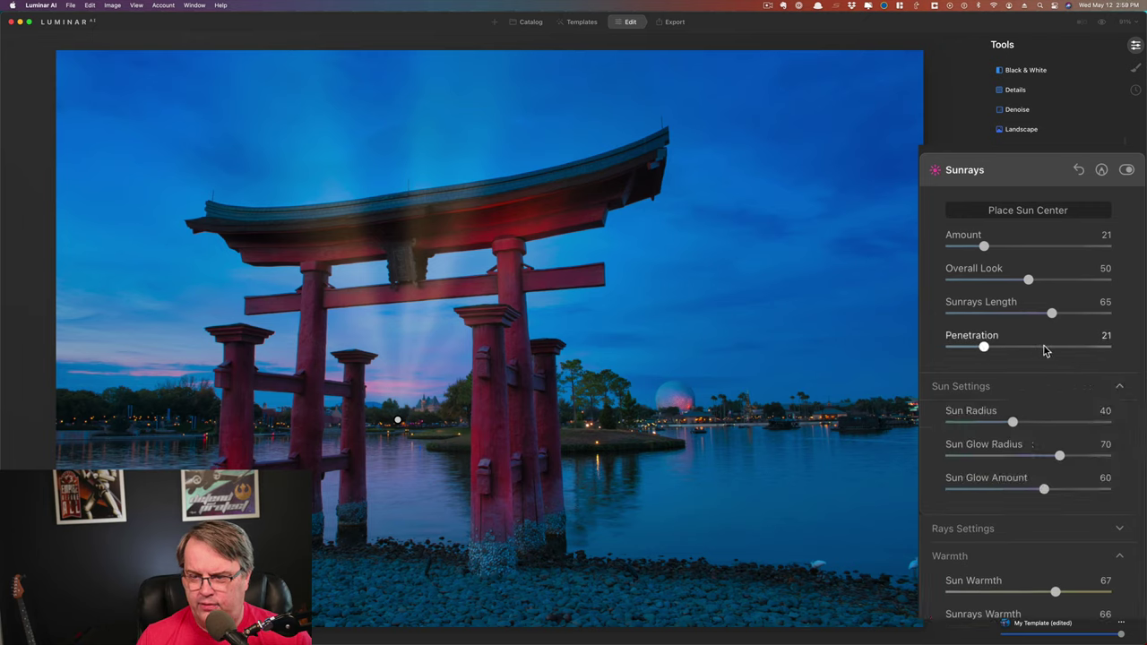
{"action": "left_click", "coordinate": [1044, 351]}
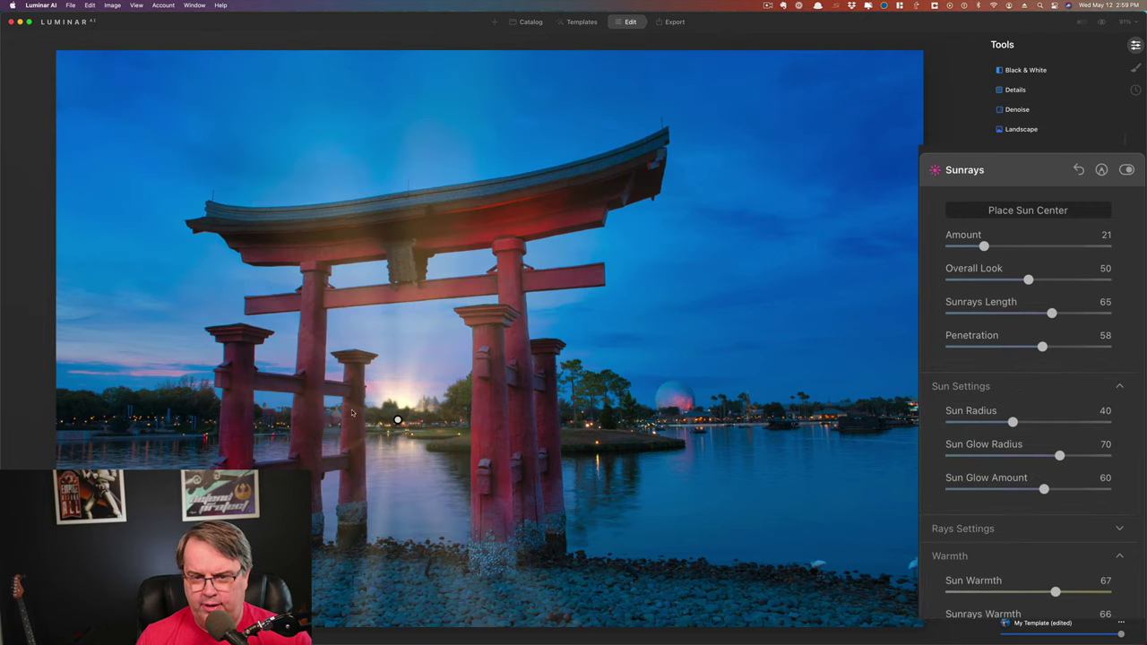
{"action": "left_click", "coordinate": [985, 350]}
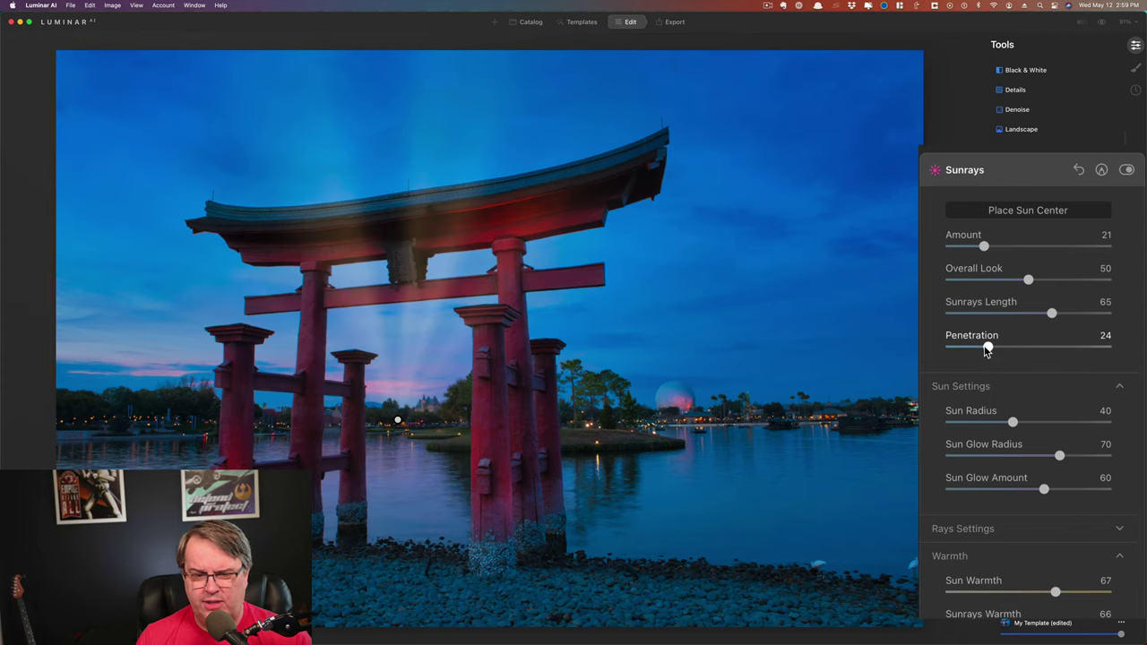
{"action": "left_click", "coordinate": [996, 313]}
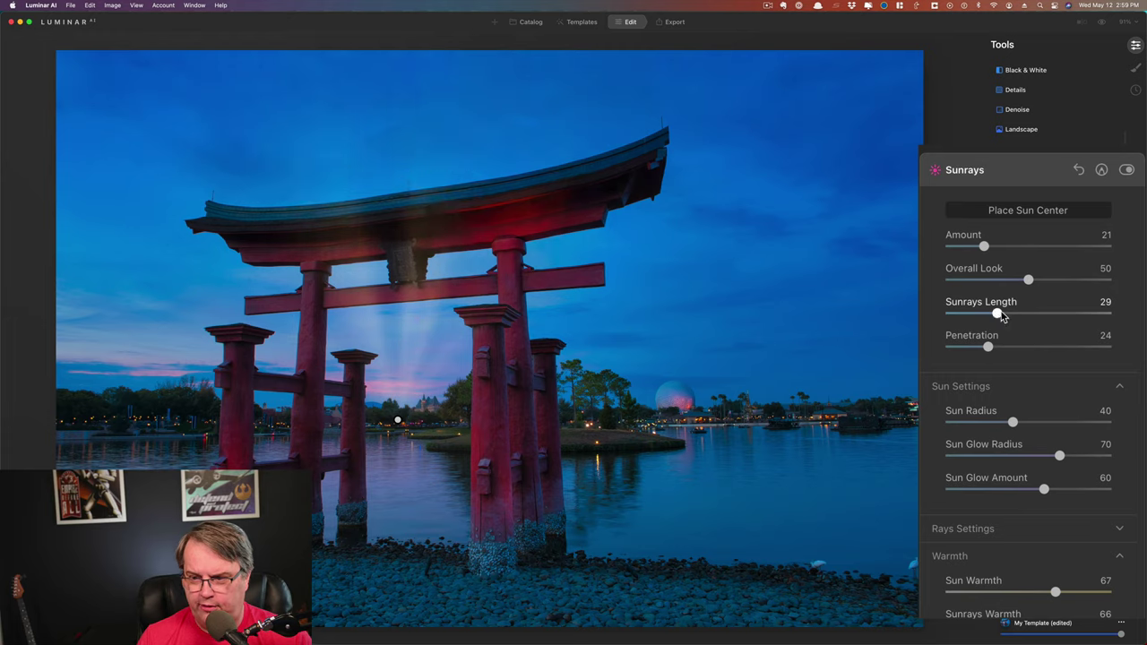
{"action": "left_click_drag", "start_coordinate": [998, 314], "coordinate": [979, 313]}
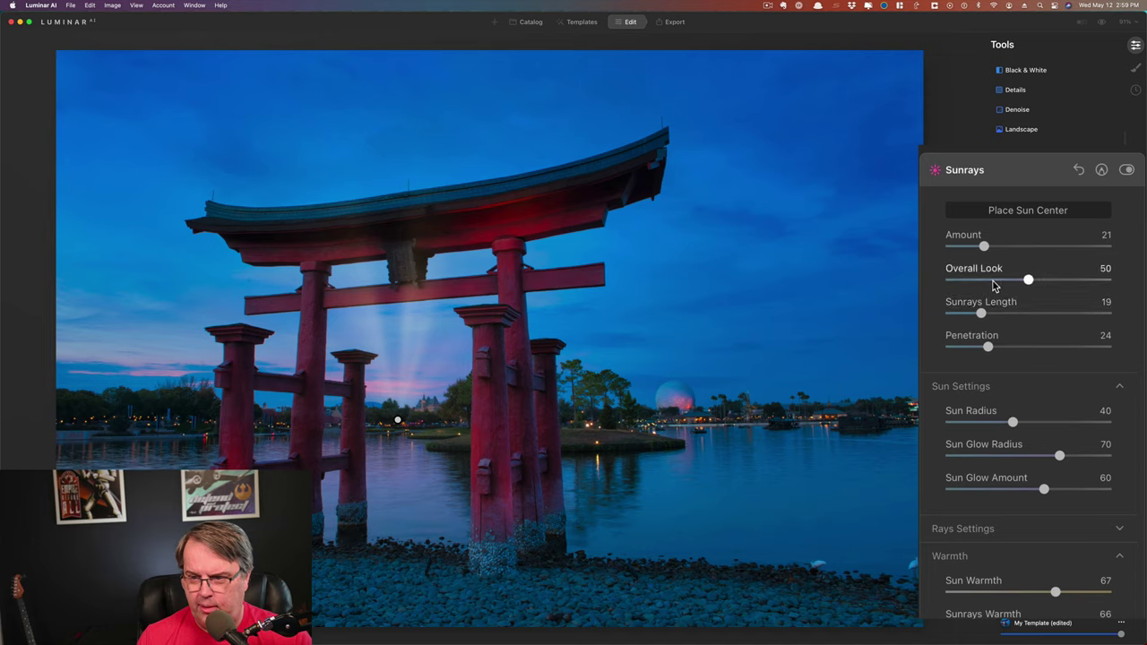
{"action": "left_click", "coordinate": [987, 422]}
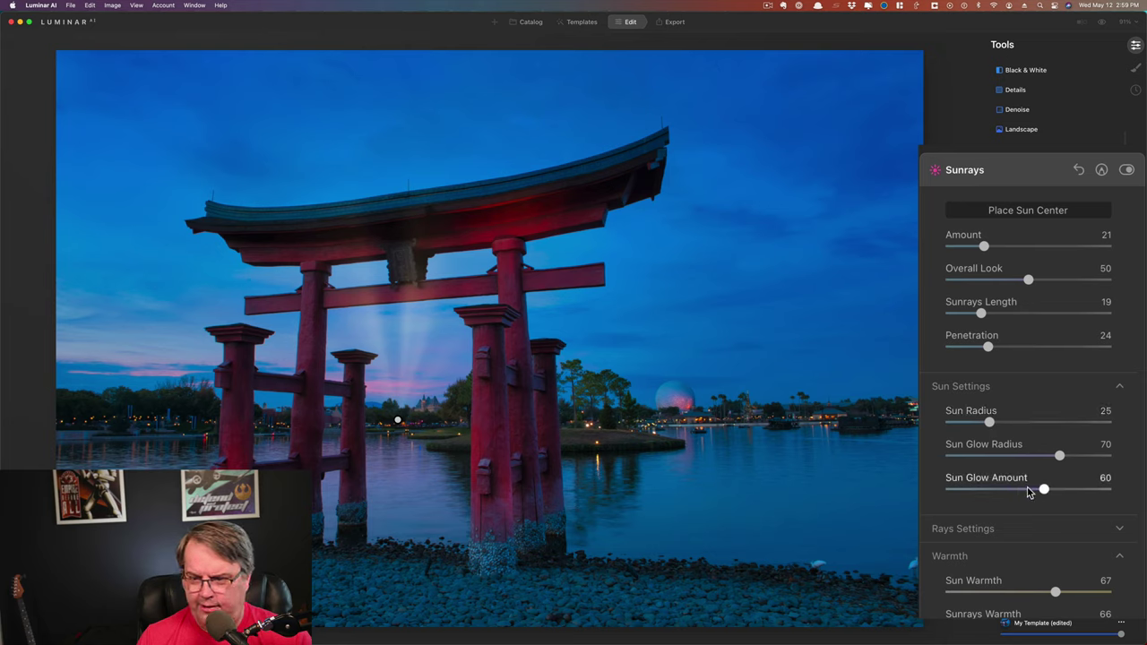
{"action": "left_click", "coordinate": [1062, 490]}
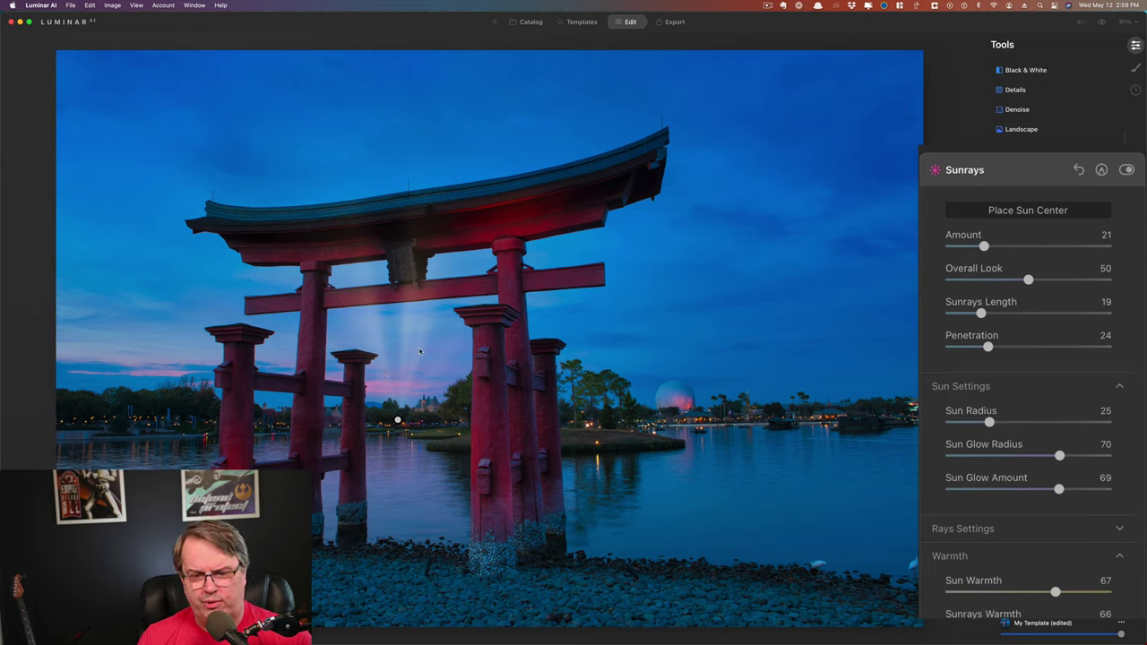
Set Randomize to 15 and Number of Sunrays to 16, then toggle Sunrays to compare.
{"action": "left_click", "coordinate": [1119, 530]}
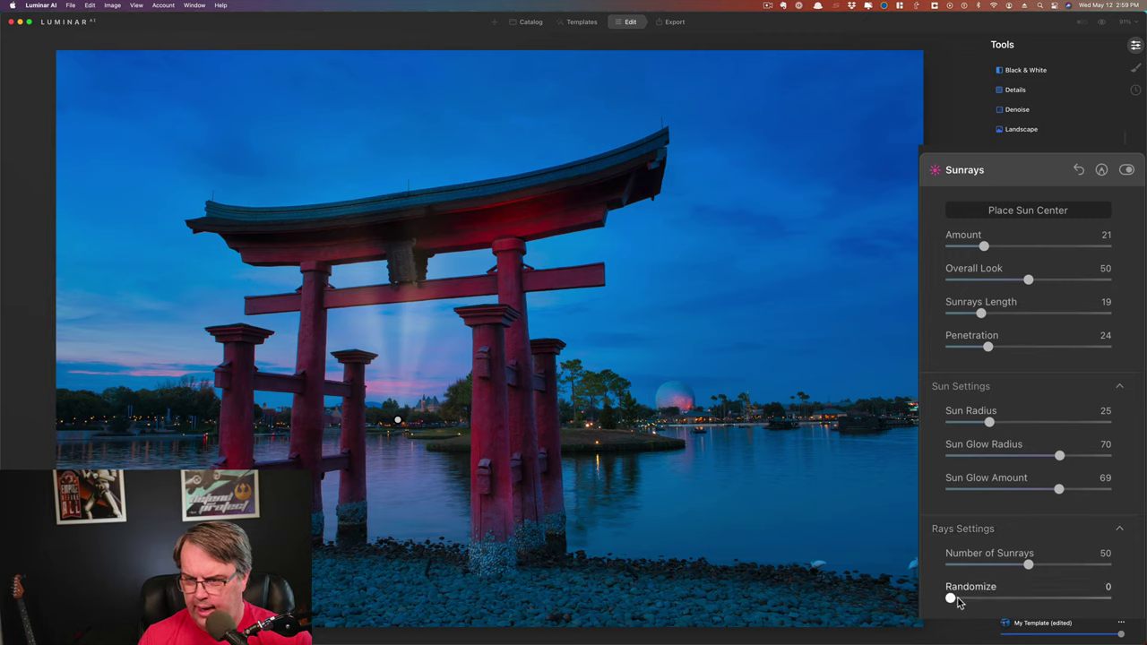
{"action": "left_click_drag", "start_coordinate": [958, 603], "coordinate": [975, 599]}
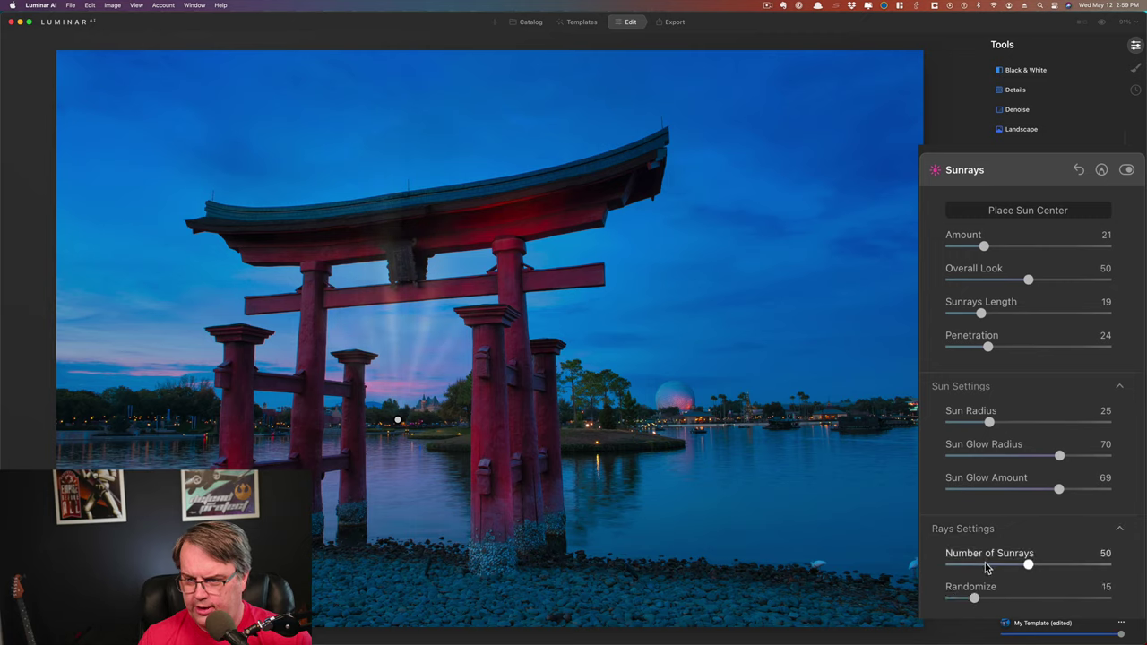
{"action": "left_click", "coordinate": [986, 565]}
{"action": "mouse_move", "coordinate": [988, 564]}
{"action": "left_mouse_down"}
{"action": "mouse_move", "coordinate": [947, 565]}
{"action": "mouse_move", "coordinate": [973, 564]}
{"action": "left_mouse_up"}
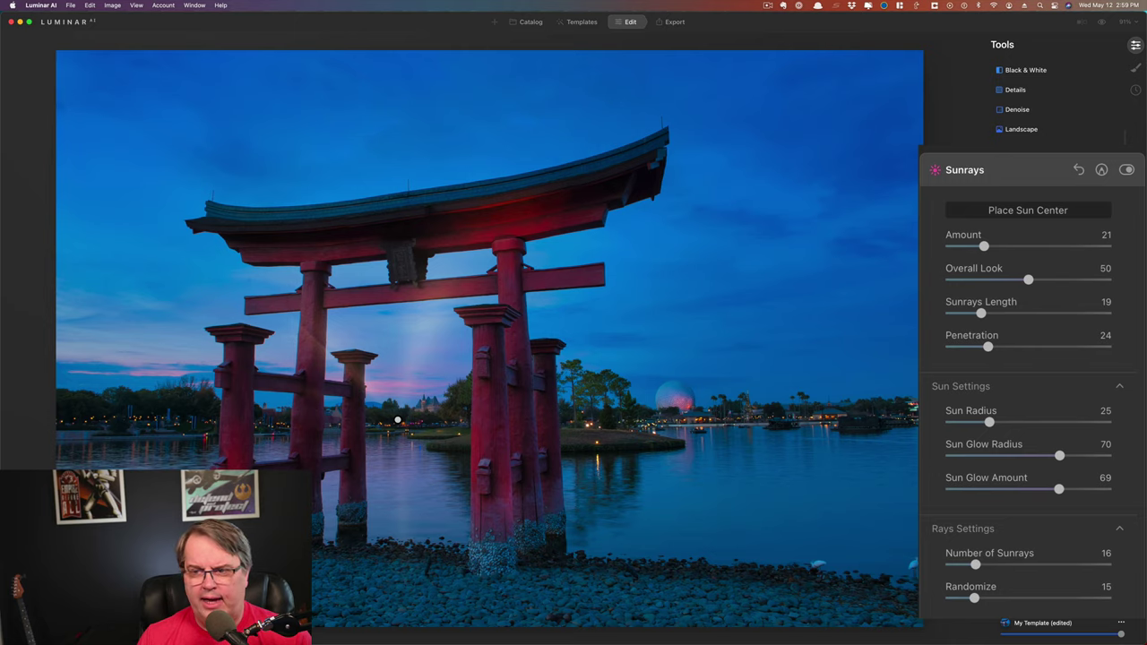
{"action": "left_click", "coordinate": [1127, 170]}
{"action": "left_click", "coordinate": [1126, 170]}
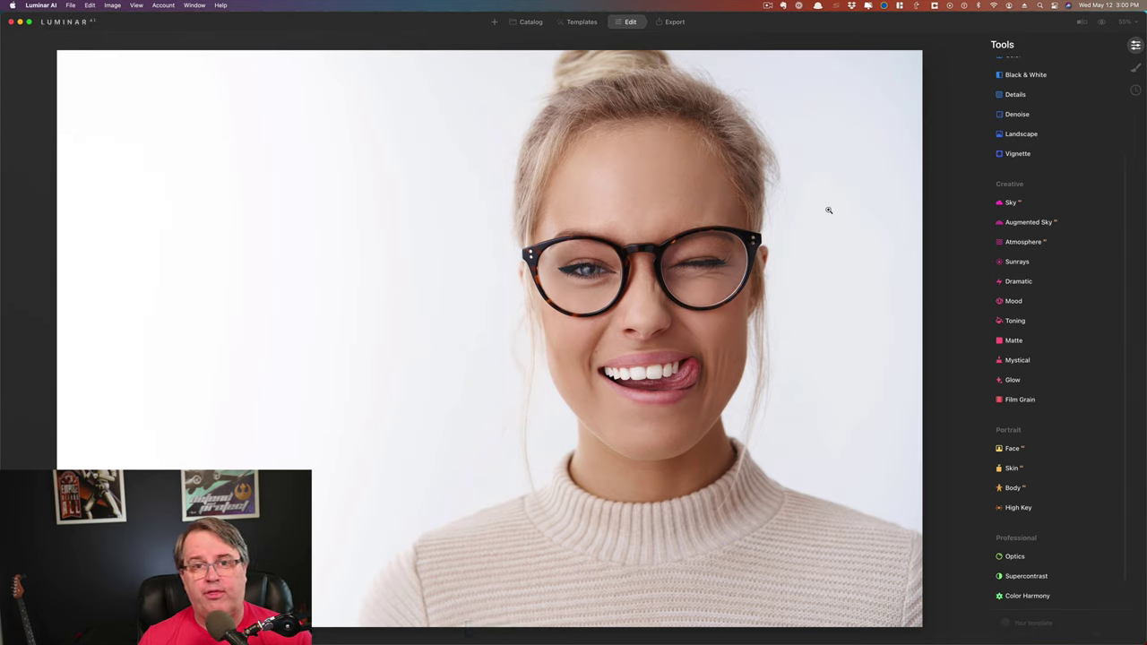
In Face AI, set Face Light to 27 and leave Slim Face at 0.
{"action": "left_click", "coordinate": [1014, 450]}
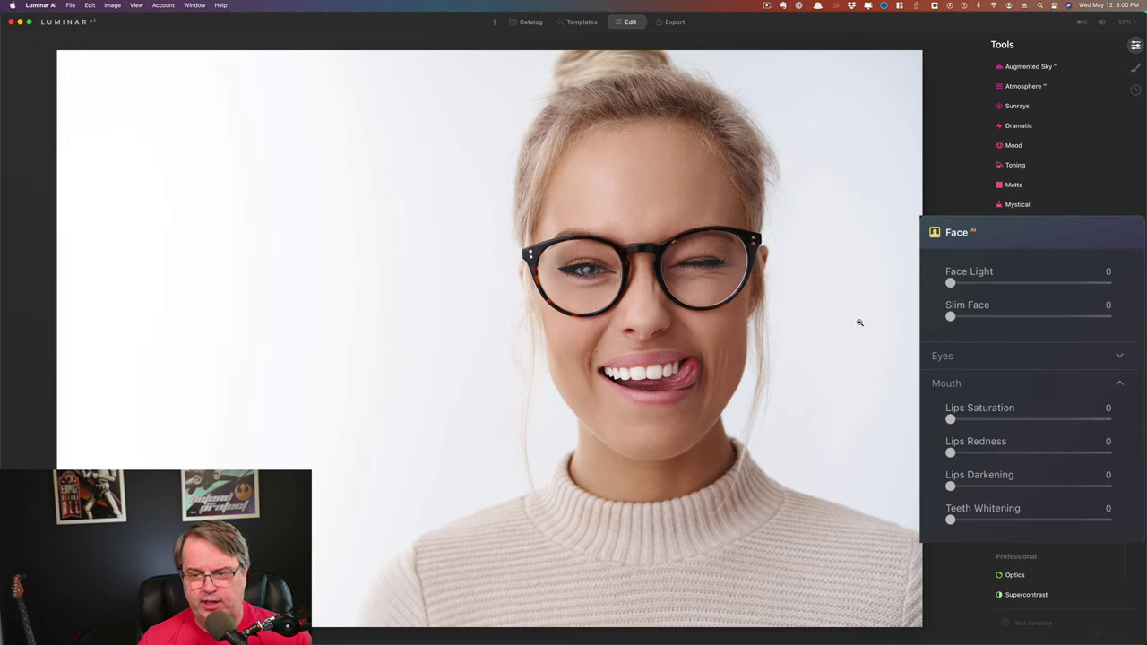
{"action": "left_click", "coordinate": [995, 284]}
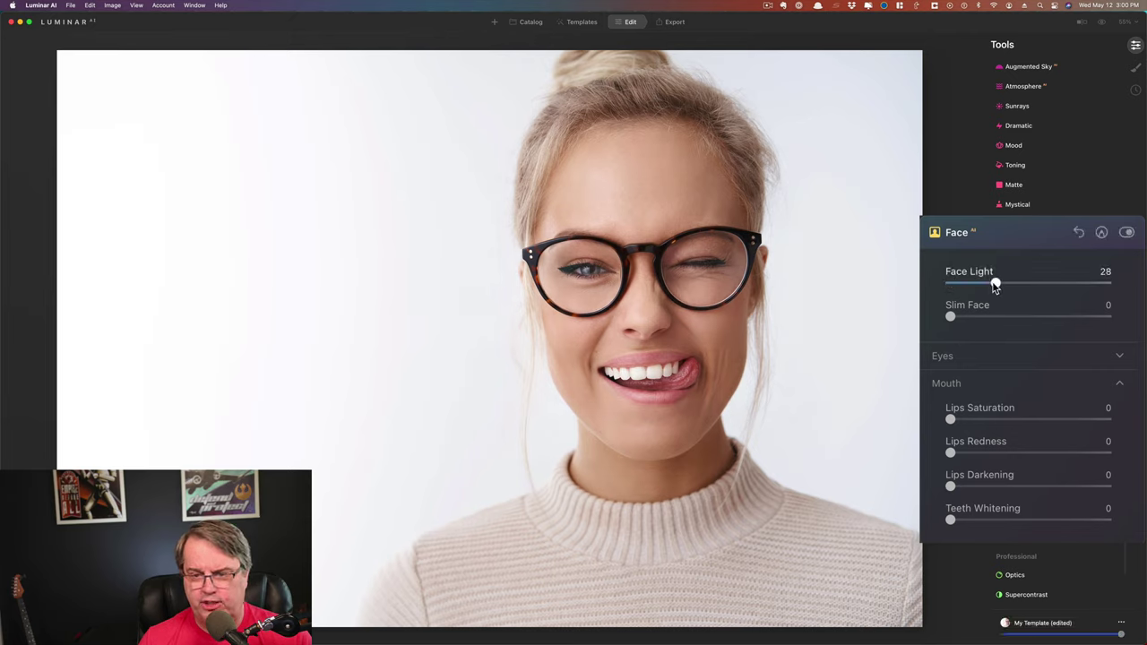
{"action": "left_click_drag", "start_coordinate": [995, 284], "coordinate": [1090, 285]}
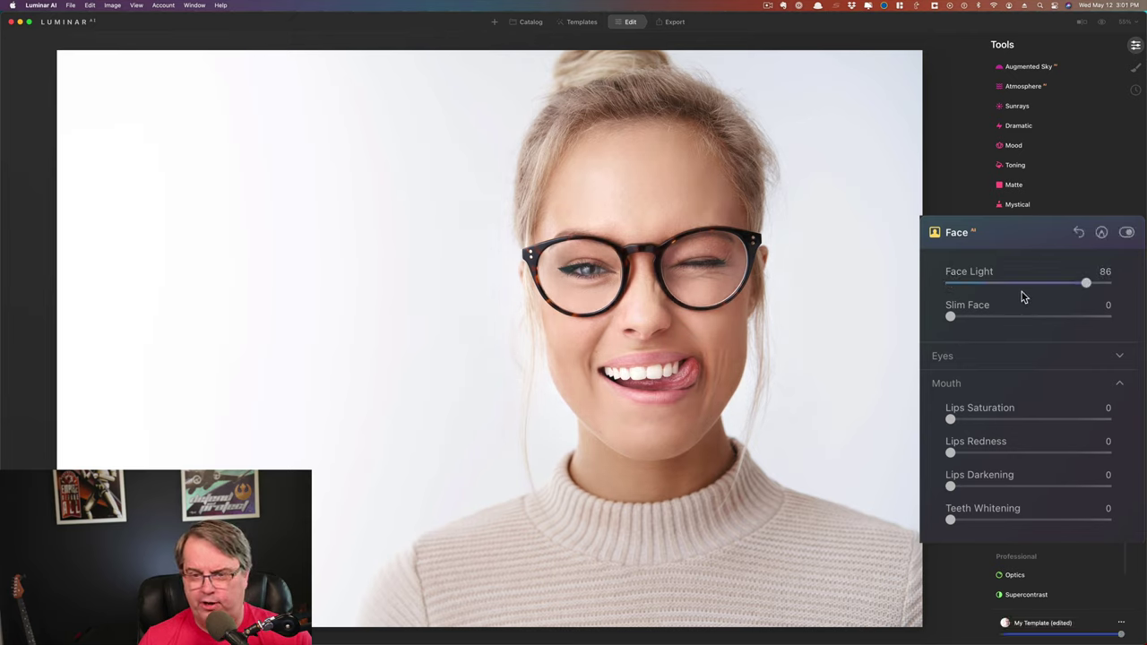
{"action": "left_click", "coordinate": [990, 284]}
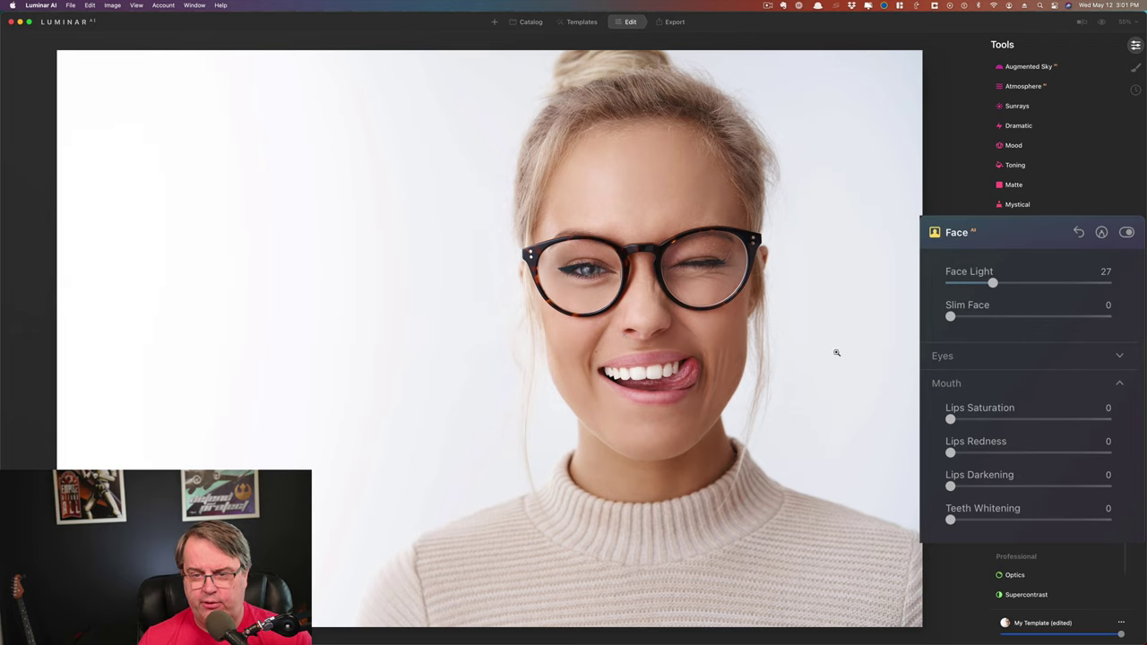
{"action": "left_click", "coordinate": [993, 317]}
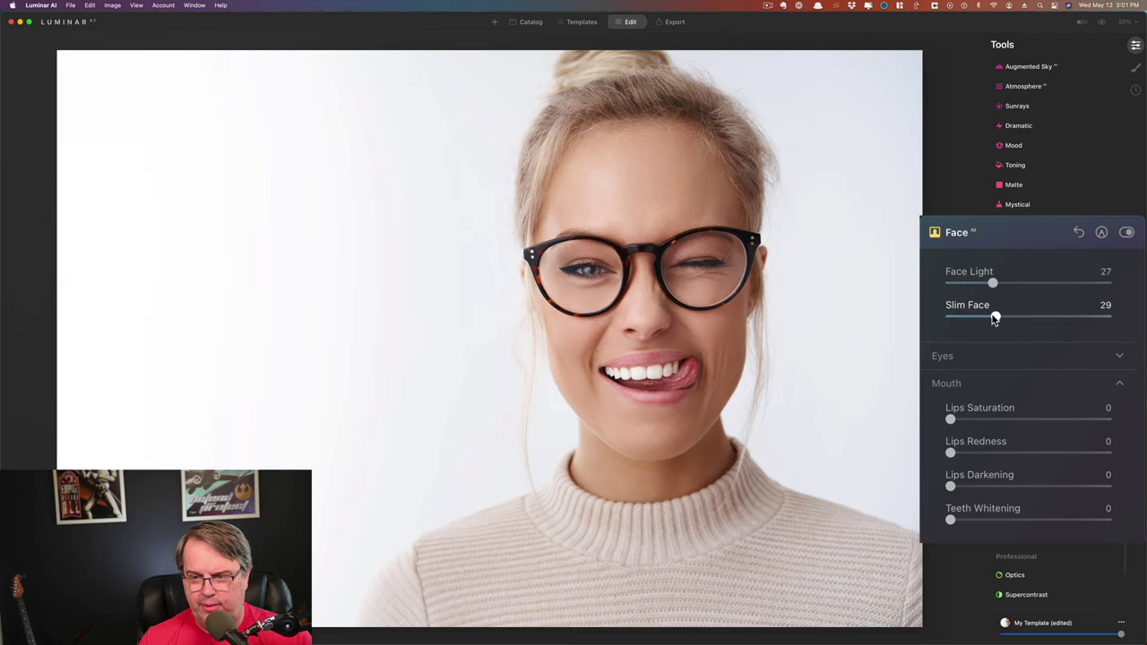
{"action": "left_click_drag", "start_coordinate": [994, 316], "coordinate": [925, 314]}
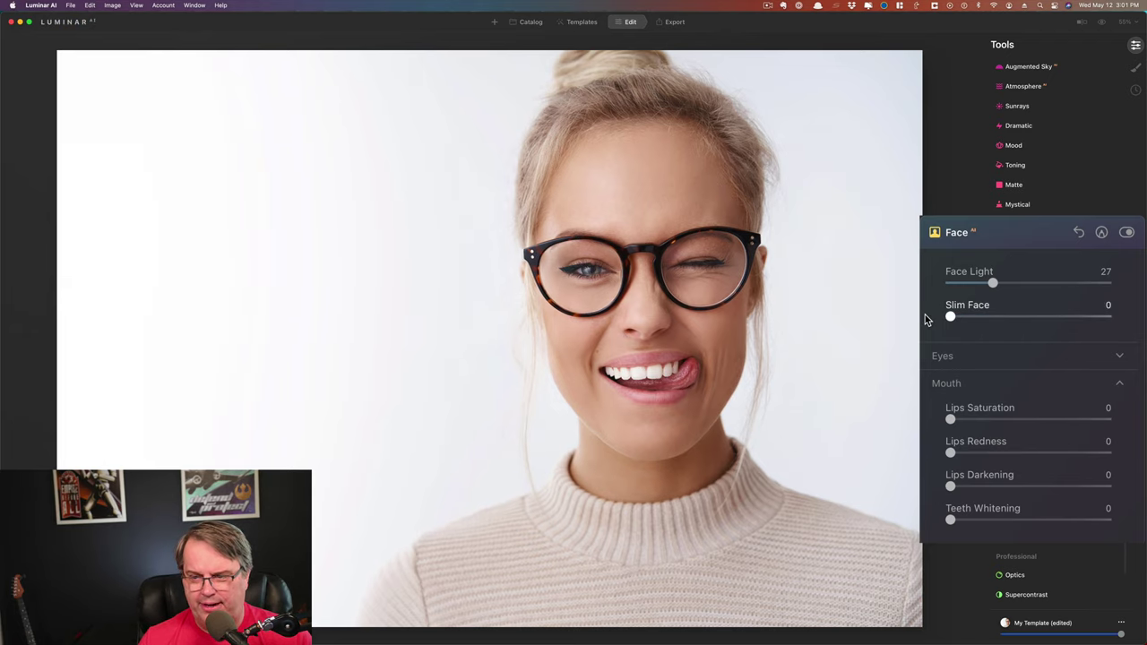
Set Lips Saturation 38, Lips Redness 39 and Lips Darkening 38 in Face AI's Mouth section.
{"action": "left_click", "coordinate": [1108, 366]}
{"action": "scroll", "coordinate": [1108, 368], "scroll_direction": "down", "scroll_amount": 5}
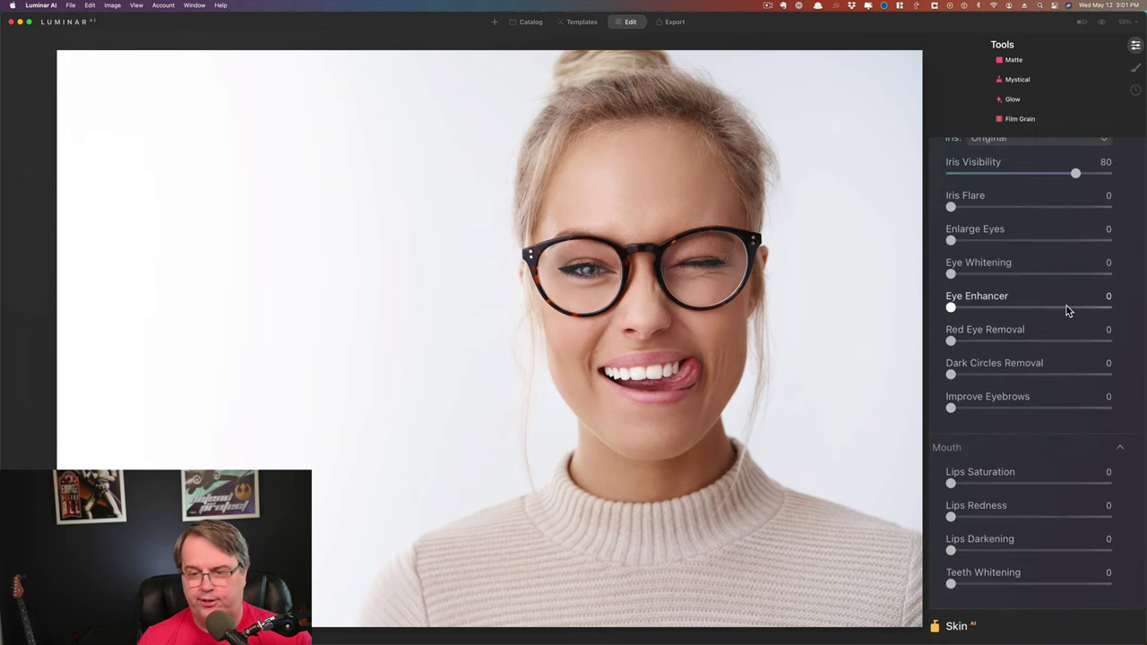
{"action": "left_click", "coordinate": [1012, 485]}
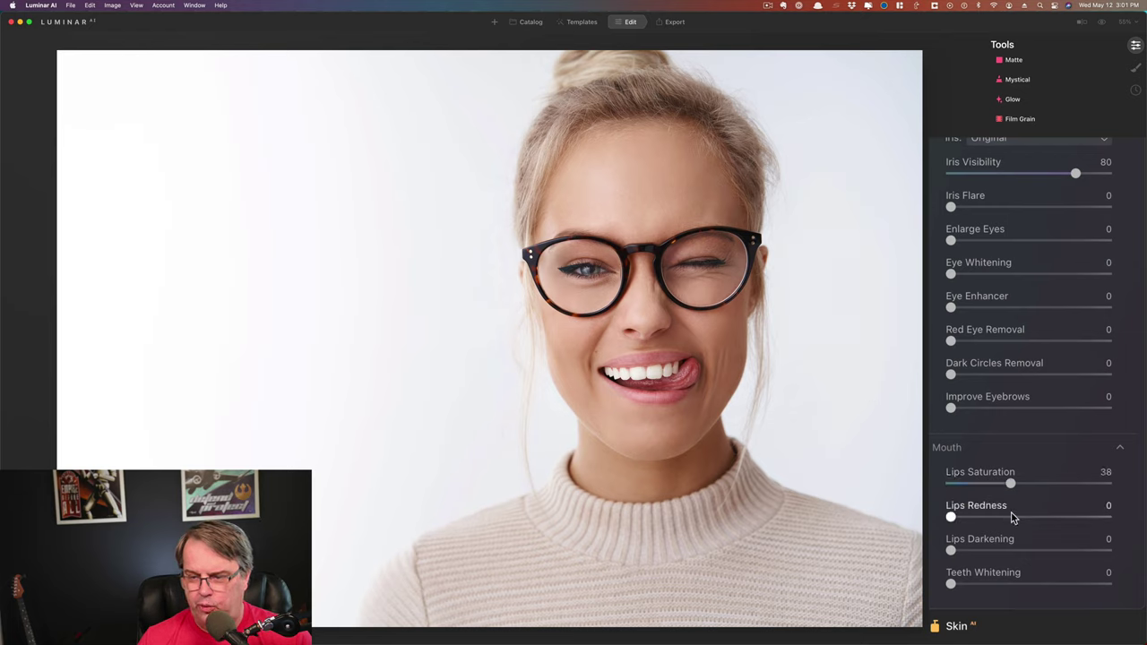
{"action": "left_click", "coordinate": [1012, 517]}
{"action": "left_click", "coordinate": [1011, 551]}
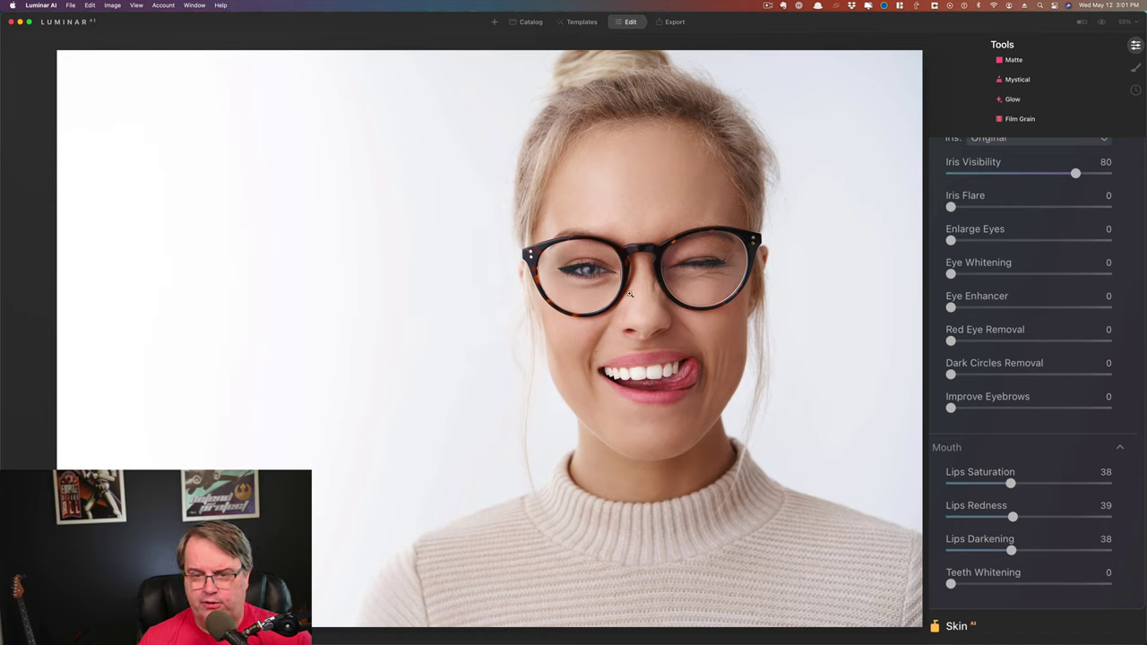
Zoom to 100% on the eye and set Iris Flare 68, Enlarge Eyes 32, Eye Whitening 23, Eye Enhancer 44.
{"action": "double_click", "coordinate": [584, 268]}
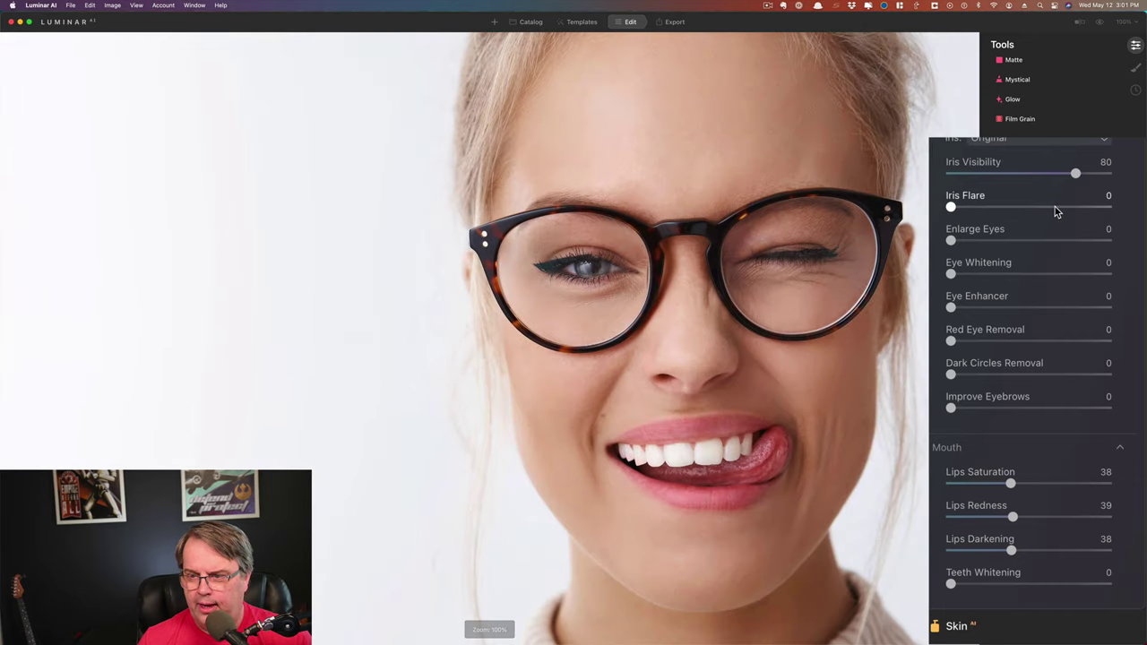
{"action": "left_click", "coordinate": [1053, 207]}
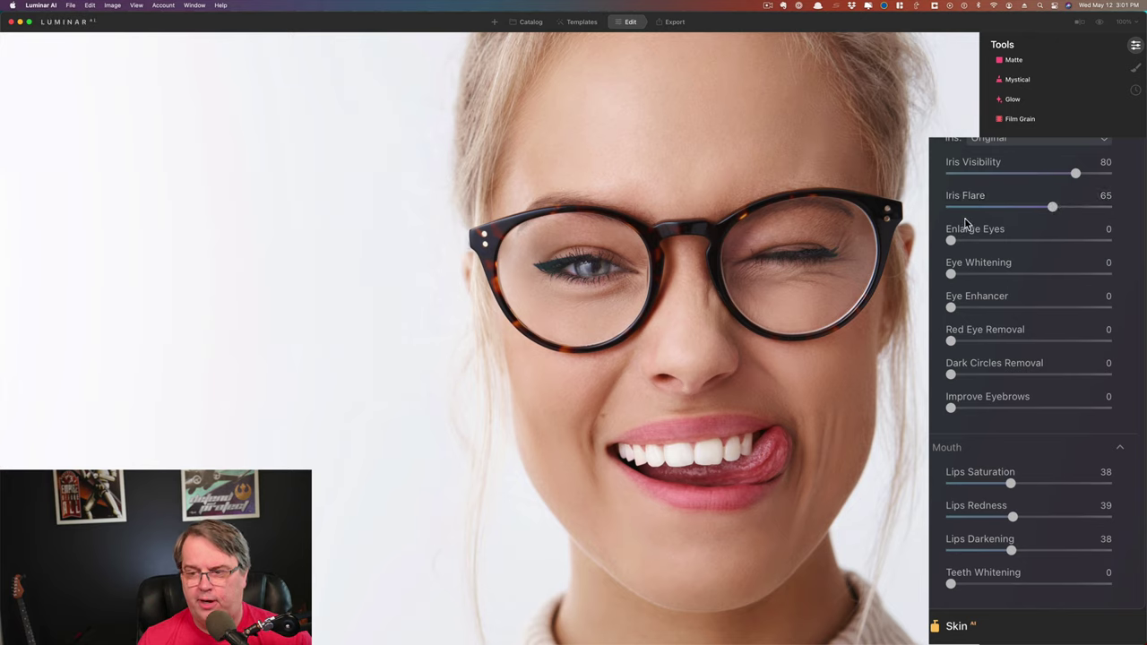
{"action": "left_click_drag", "start_coordinate": [1050, 207], "coordinate": [1063, 213]}
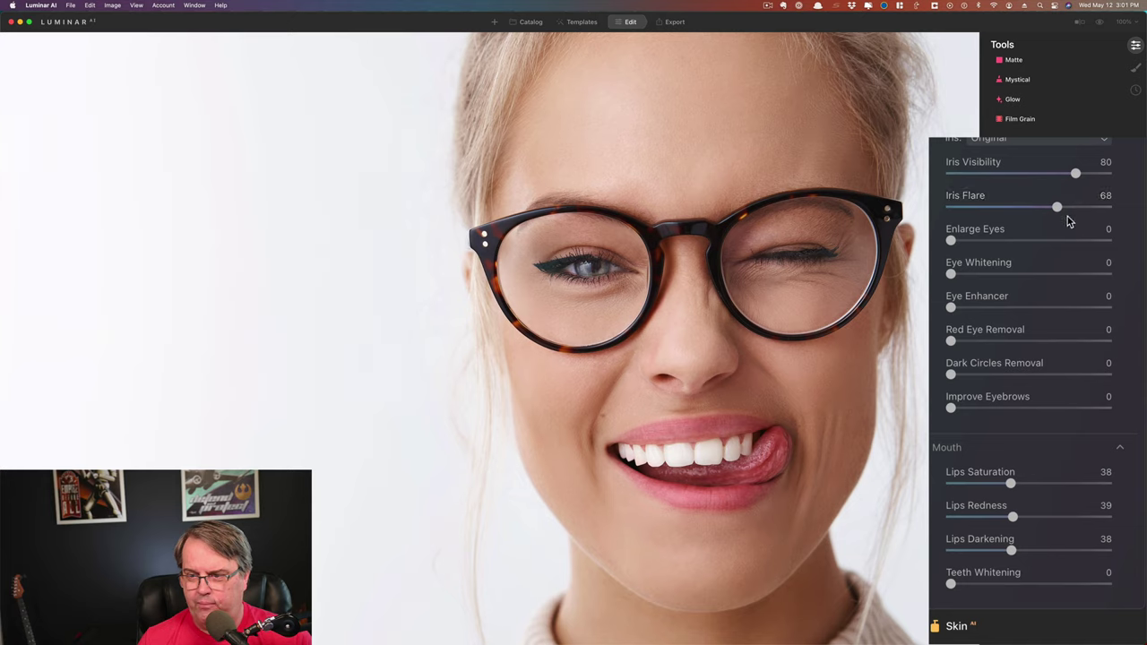
{"action": "left_click", "coordinate": [999, 239]}
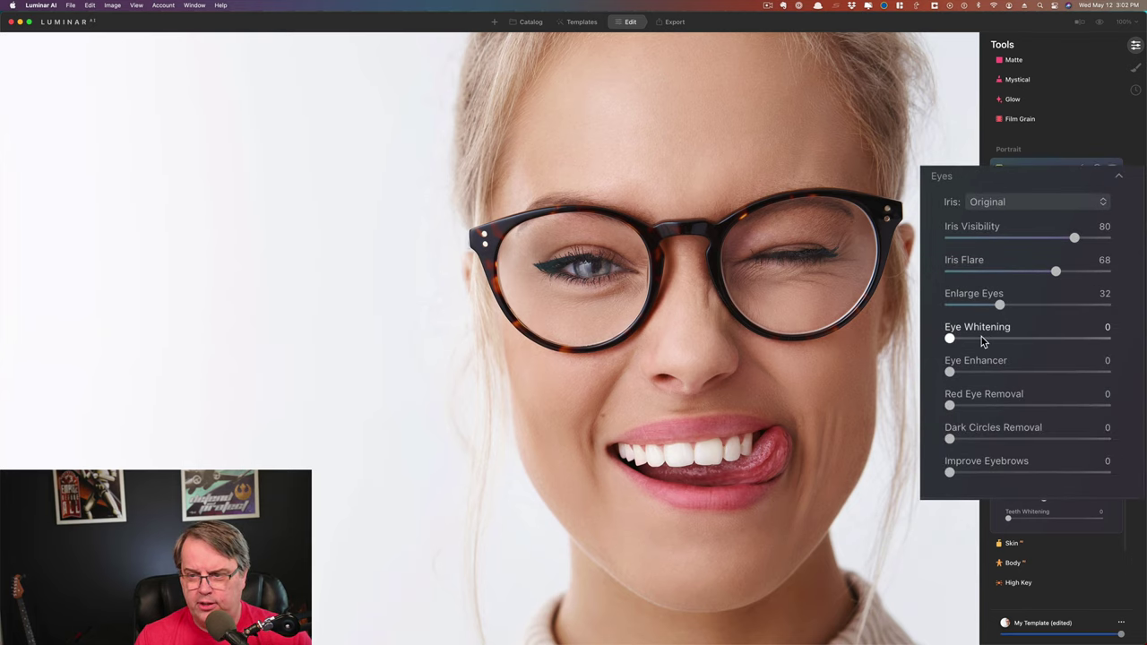
{"action": "left_click", "coordinate": [985, 339]}
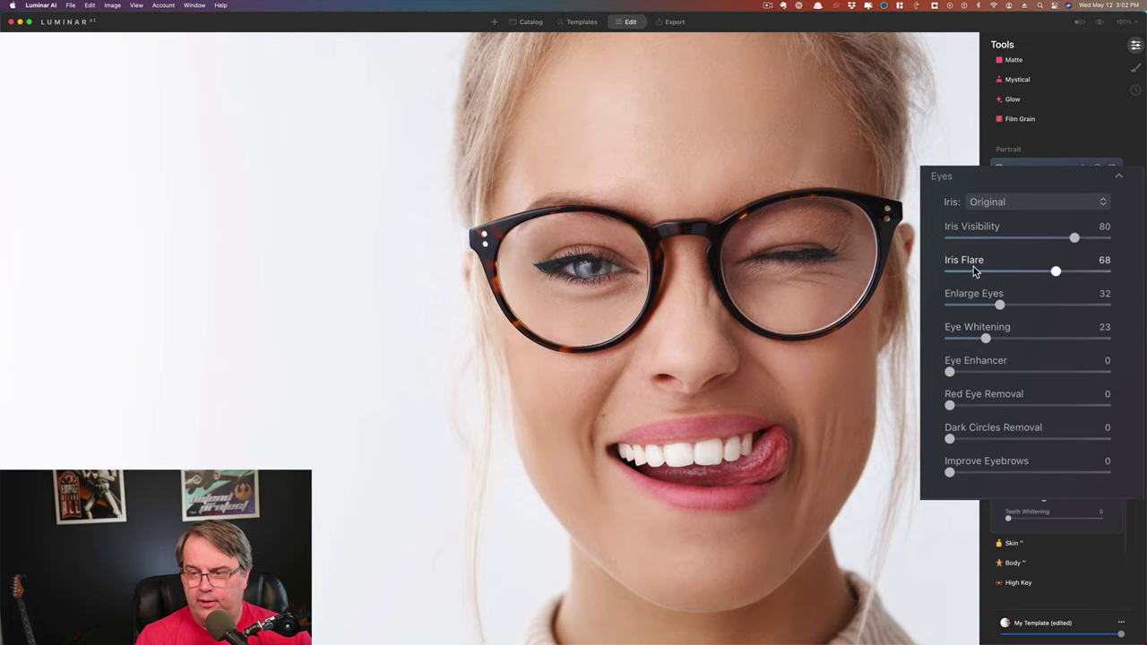
{"action": "left_click_drag", "start_coordinate": [950, 372], "coordinate": [1045, 373]}
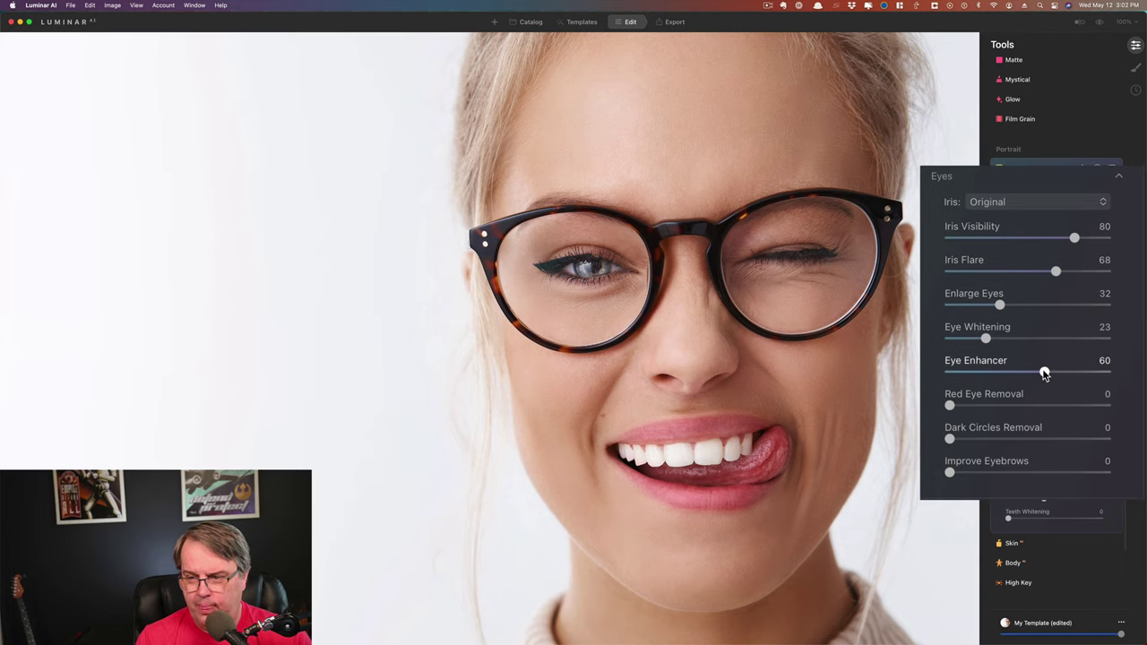
{"action": "left_click_drag", "start_coordinate": [1046, 373], "coordinate": [1018, 374]}
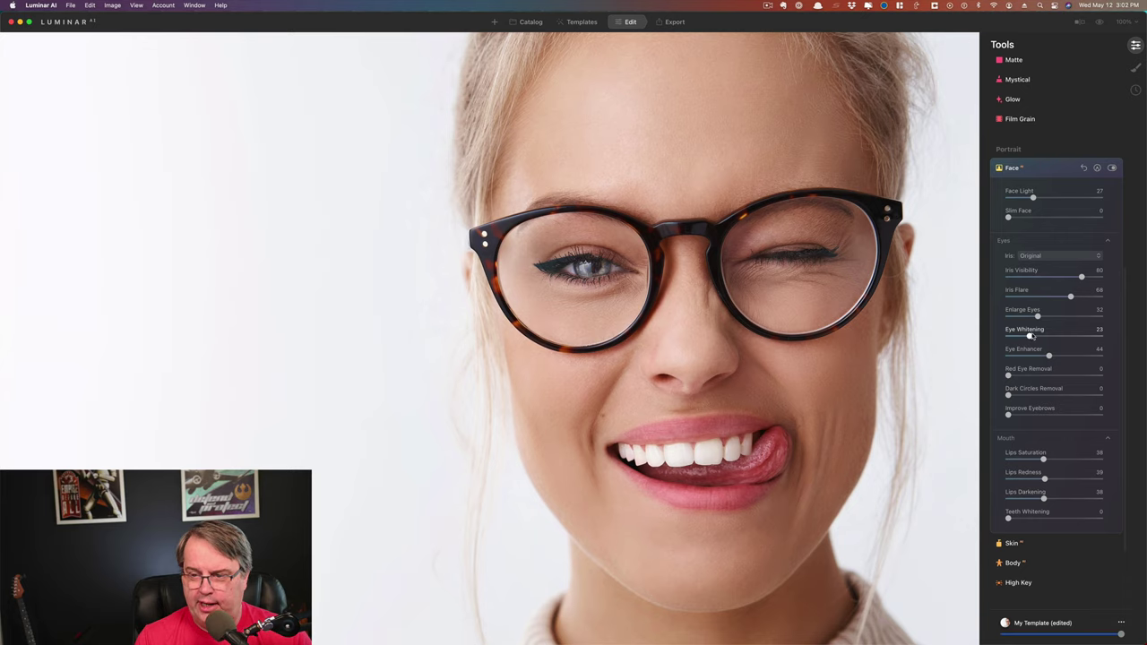
Preview Blue, Green and Cat iris colours, then return the Iris setting to Original.
{"action": "left_click", "coordinate": [1060, 257]}
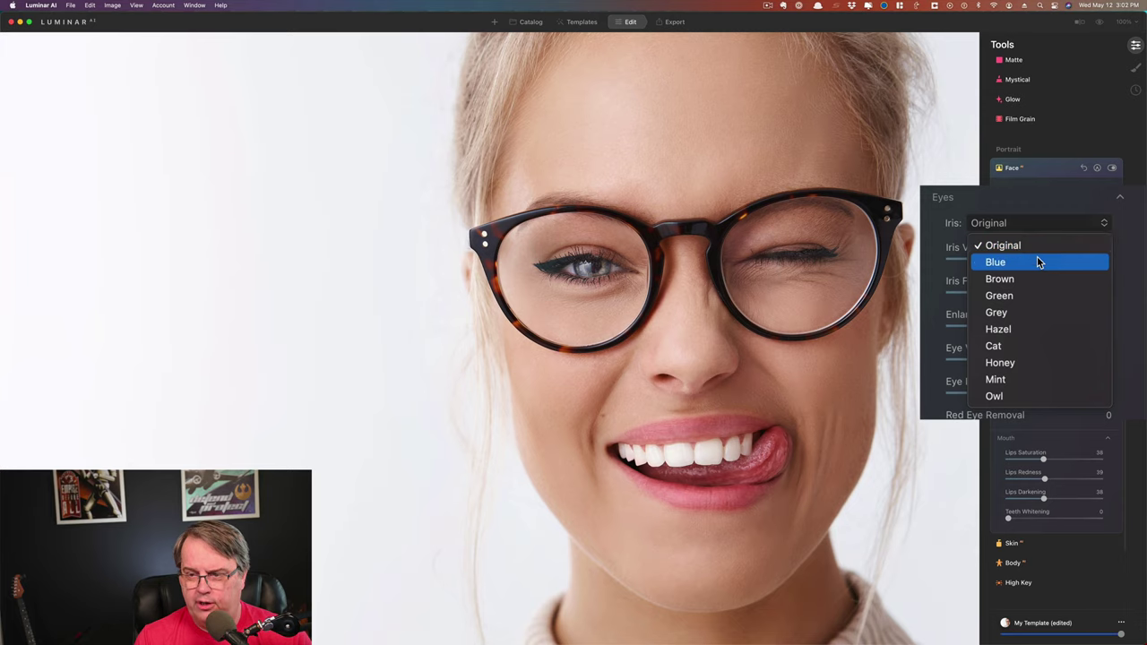
{"action": "left_click", "coordinate": [1038, 261]}
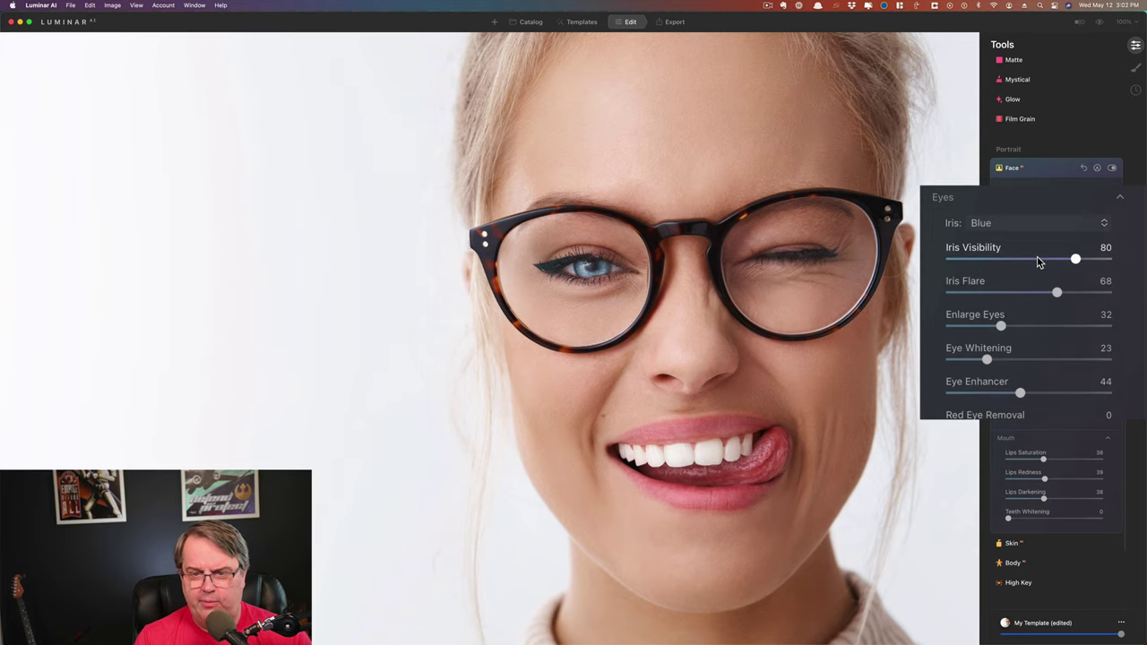
{"action": "left_click", "coordinate": [1029, 227]}
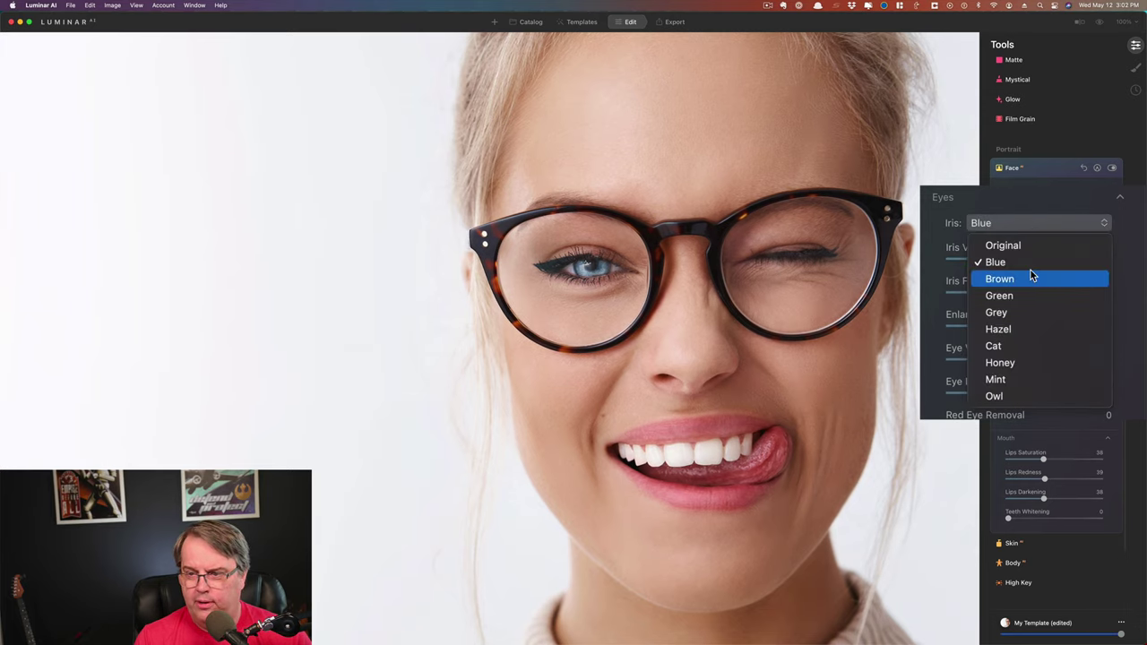
{"action": "left_click", "coordinate": [1035, 295]}
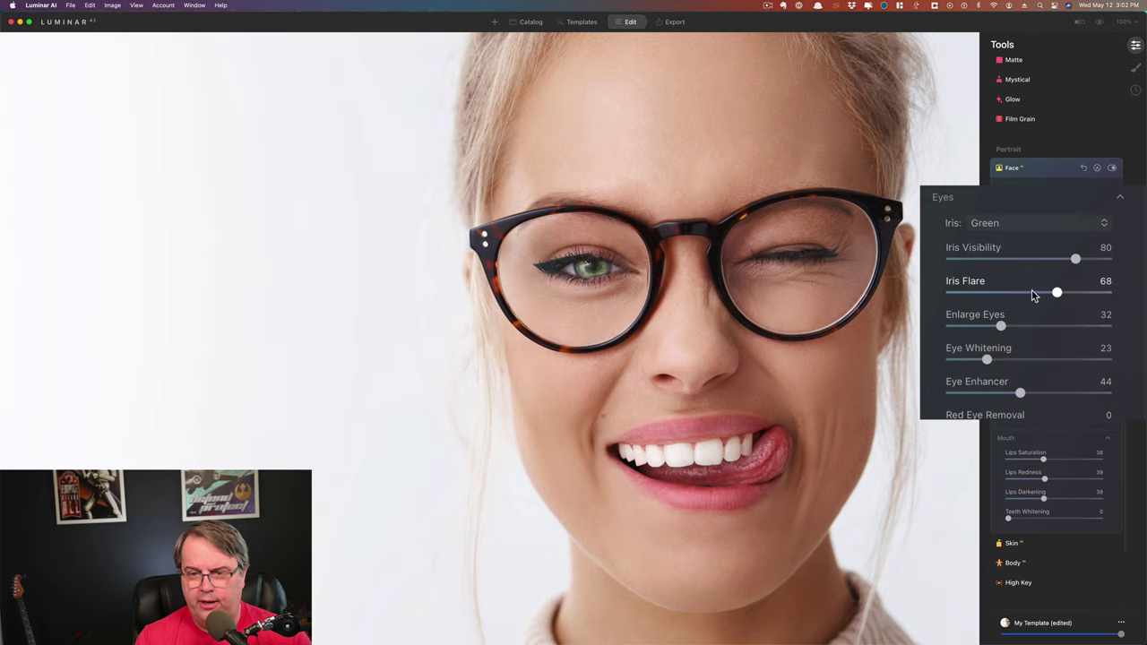
{"action": "left_click", "coordinate": [1035, 228]}
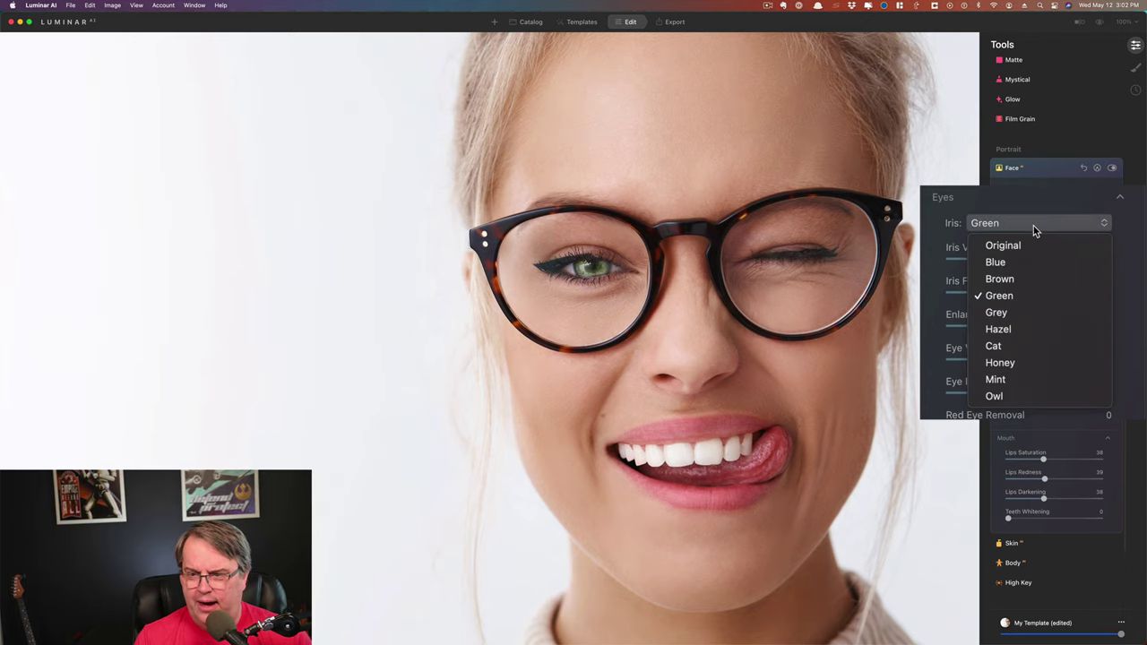
{"action": "left_click", "coordinate": [1015, 347]}
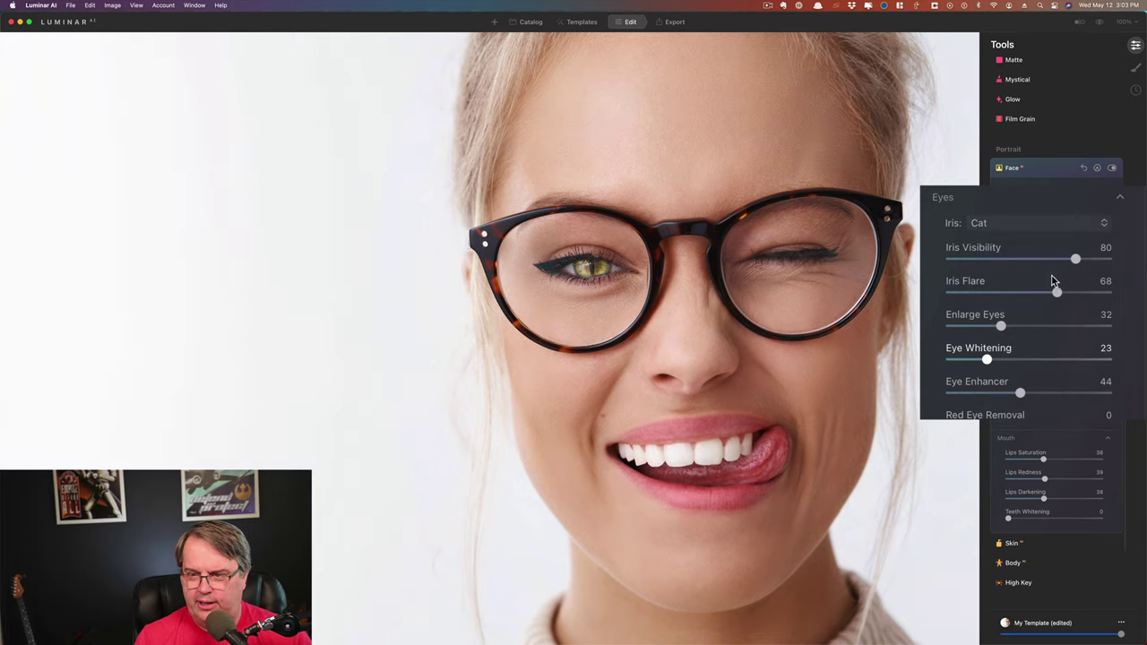
{"action": "left_click", "coordinate": [1049, 225]}
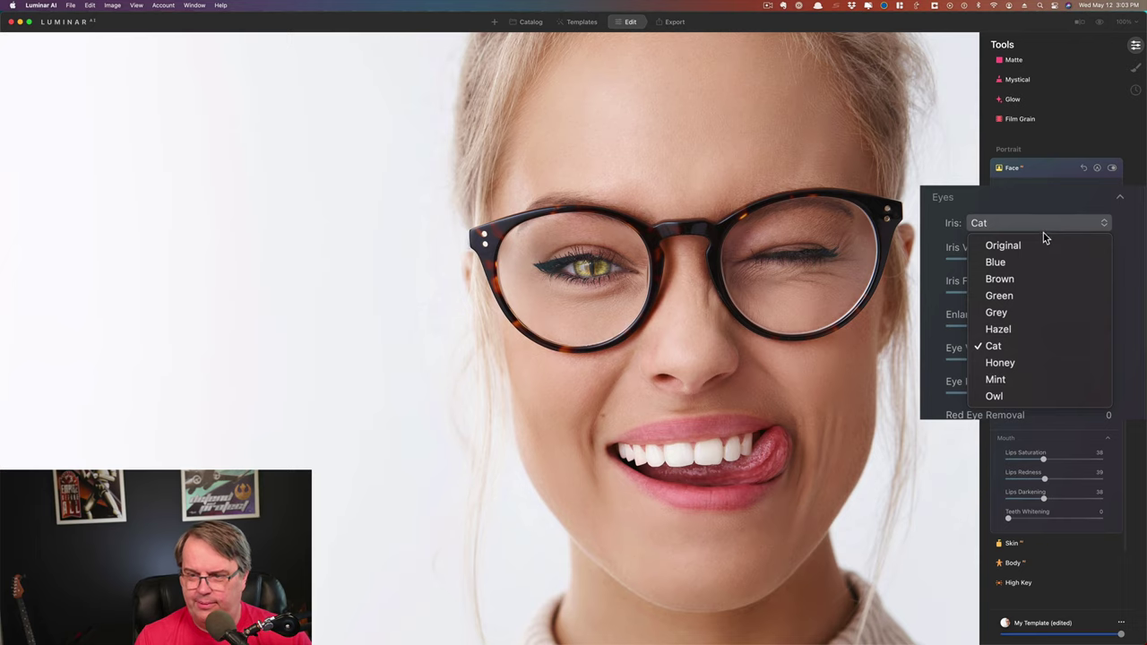
{"action": "left_click", "coordinate": [1043, 245]}
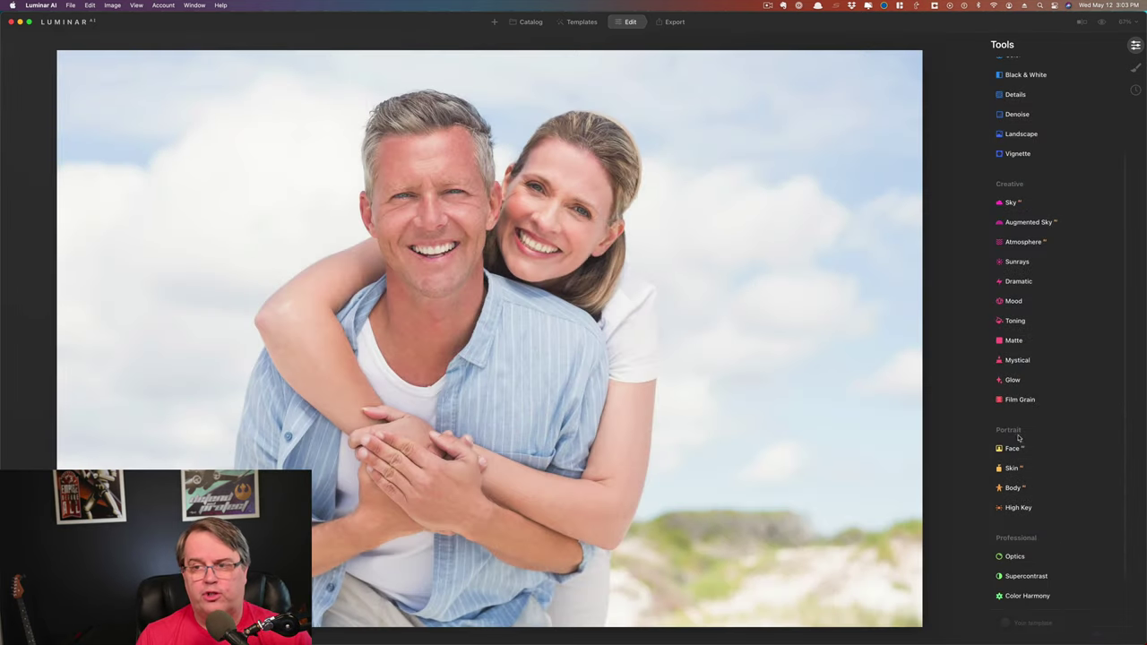
Apply Enhance AI with Accent 52 and Sky Enhancer 51.
{"action": "scroll", "coordinate": [1052, 436], "scroll_direction": "up", "scroll_amount": 5}
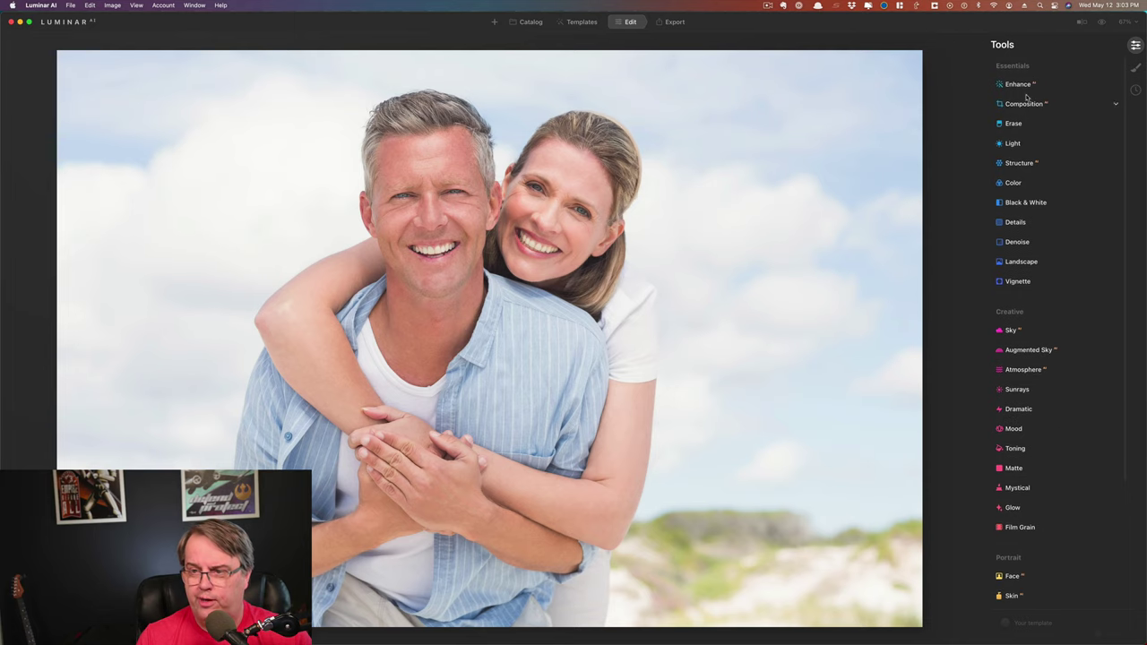
{"action": "left_click", "coordinate": [1031, 89]}
{"action": "left_click", "coordinate": [1056, 114]}
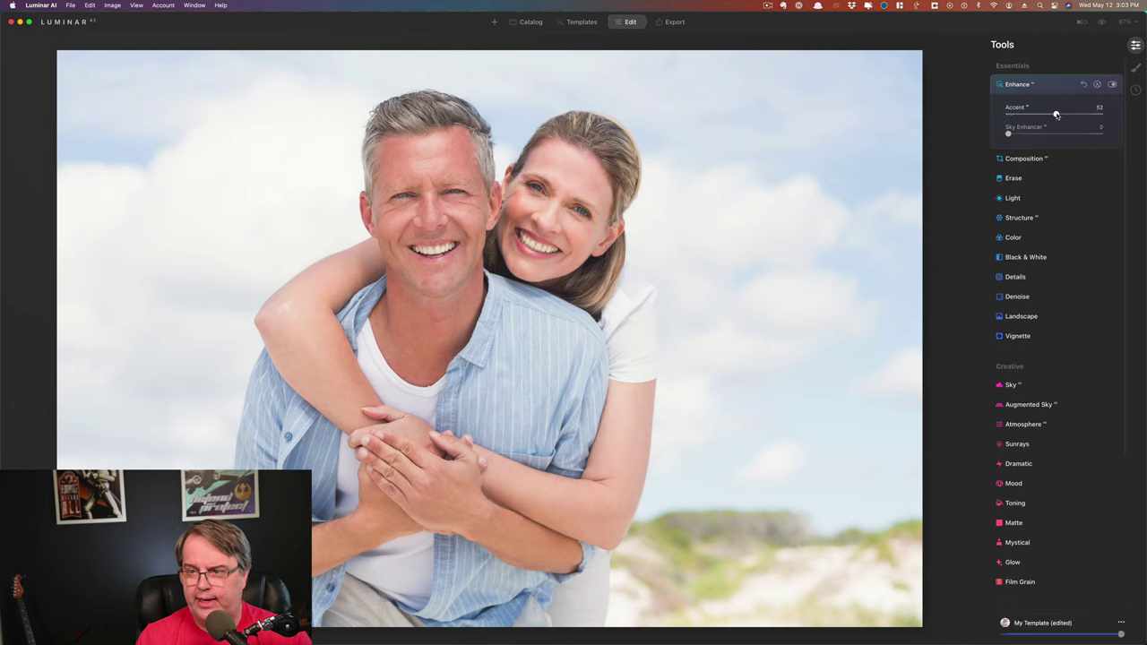
{"action": "left_click", "coordinate": [1056, 133]}
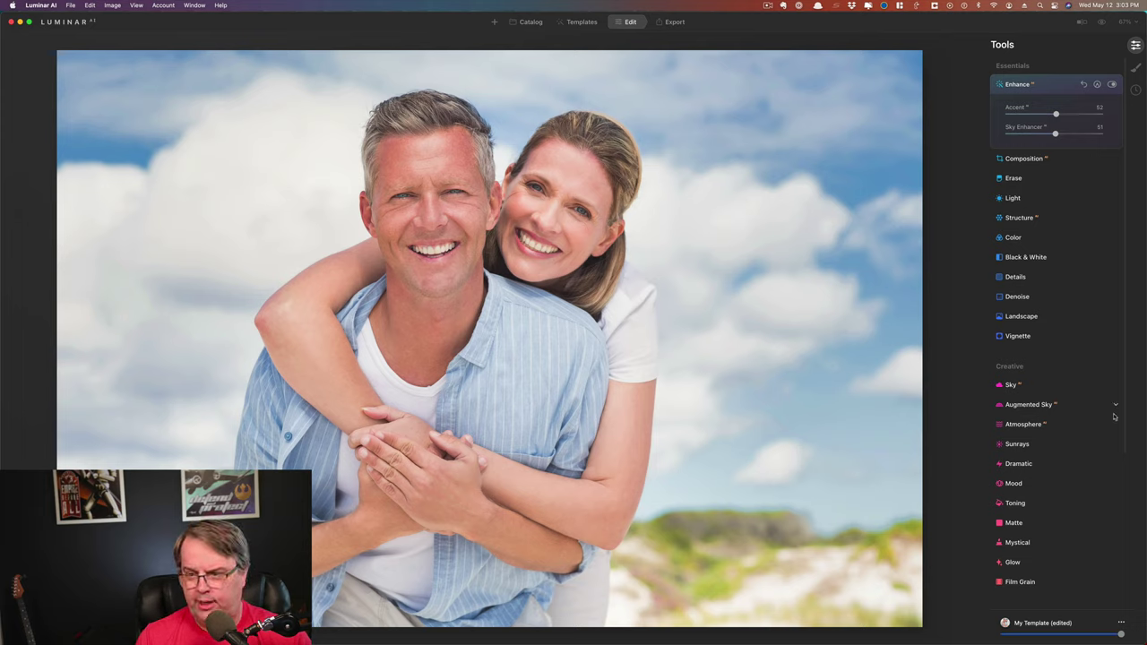
Expand the Glow effect and show its list of glow types.
{"action": "scroll", "coordinate": [1058, 460], "scroll_direction": "down", "scroll_amount": 3}
{"action": "left_click", "coordinate": [1040, 482]}
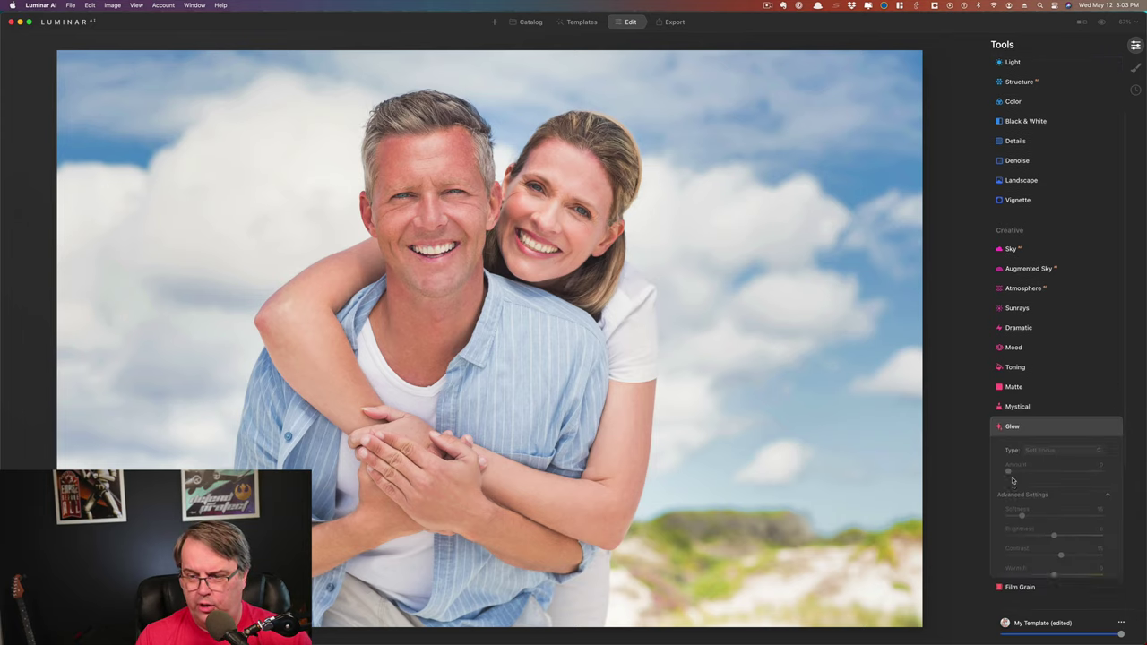
{"action": "left_click", "coordinate": [1070, 415]}
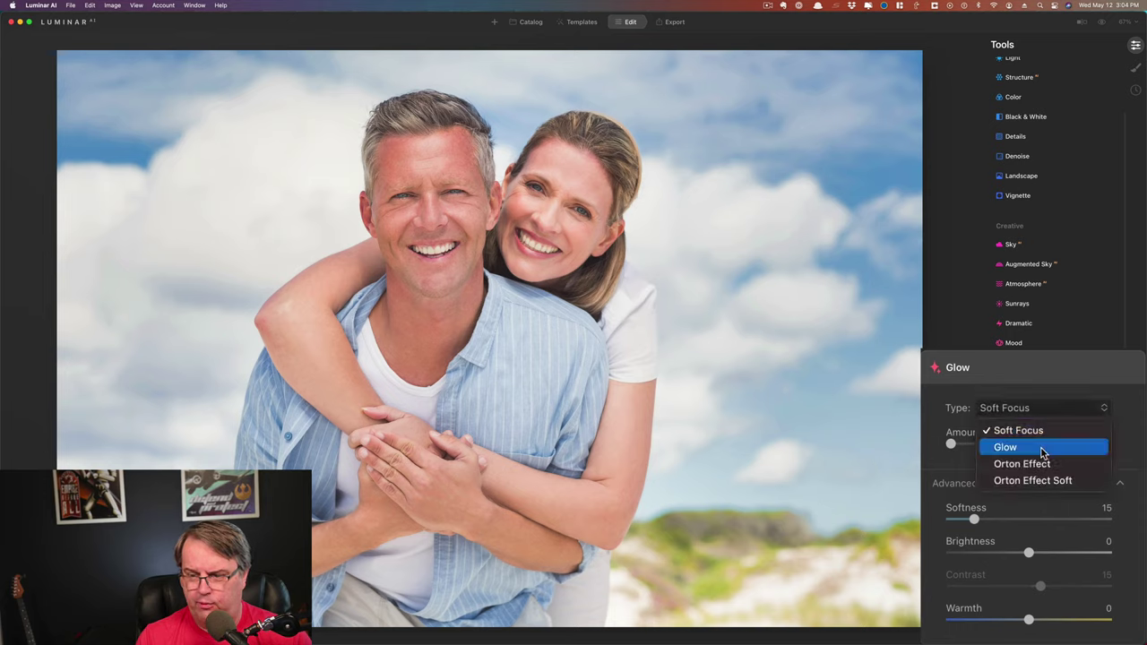
Set Glow type Glow: amount 31, contrast 41, brightness -37, warmth 37; toggle it to compare.
{"action": "left_click", "coordinate": [1042, 447]}
{"action": "left_click", "coordinate": [1003, 446]}
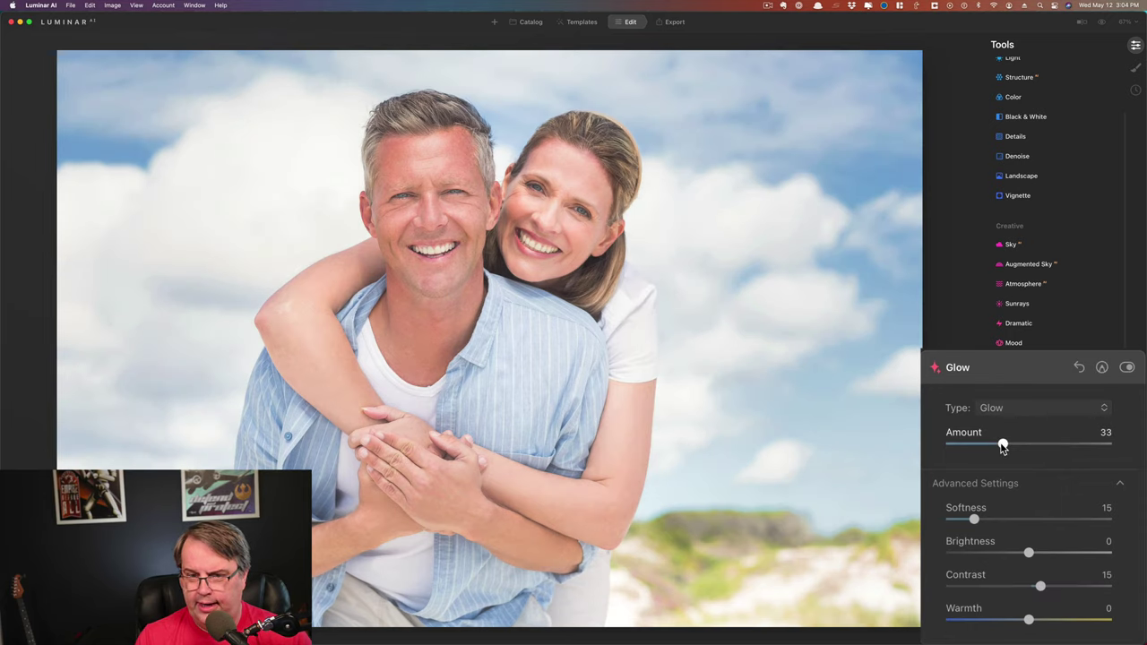
{"action": "left_click_drag", "start_coordinate": [1003, 448], "coordinate": [1000, 447]}
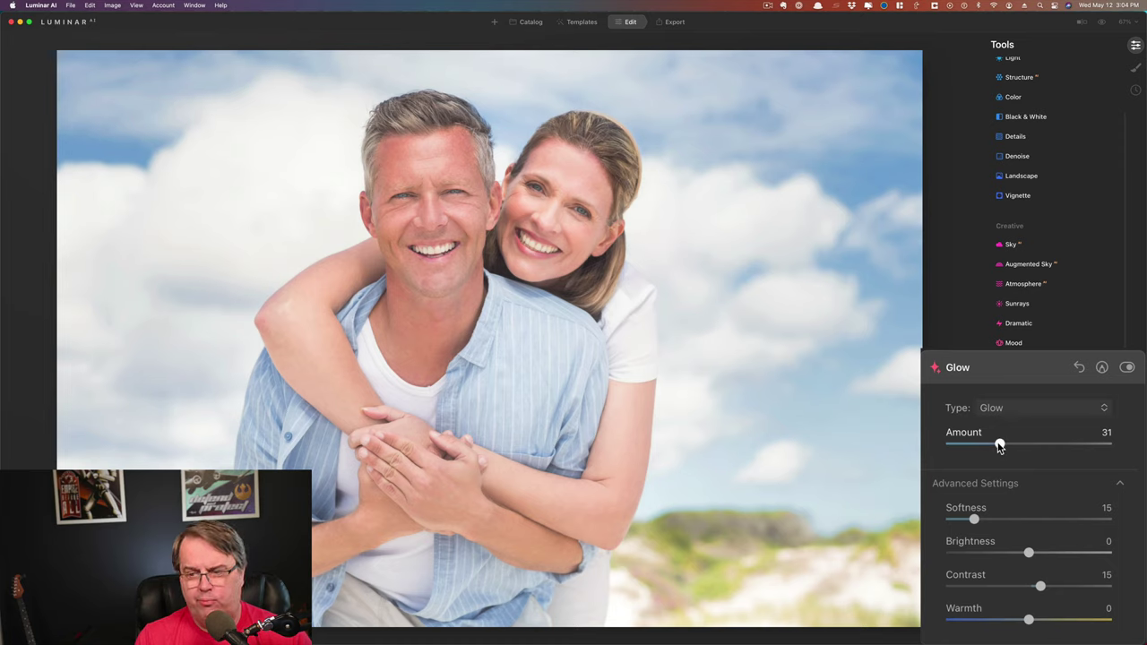
{"action": "left_click", "coordinate": [1065, 588]}
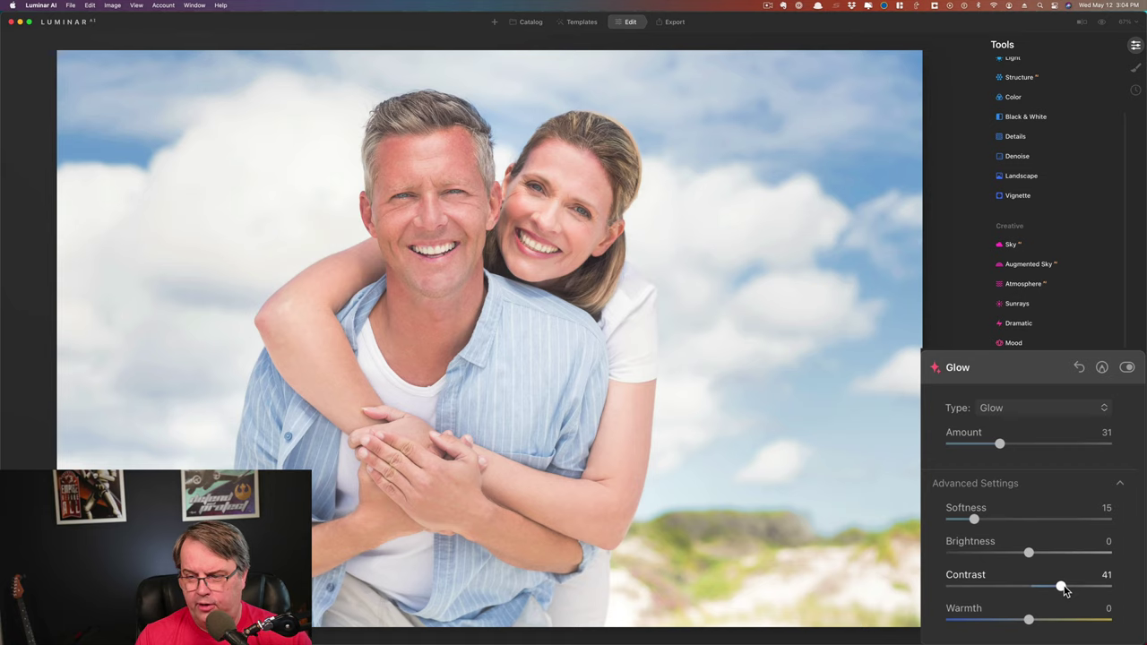
{"action": "left_click", "coordinate": [1000, 555]}
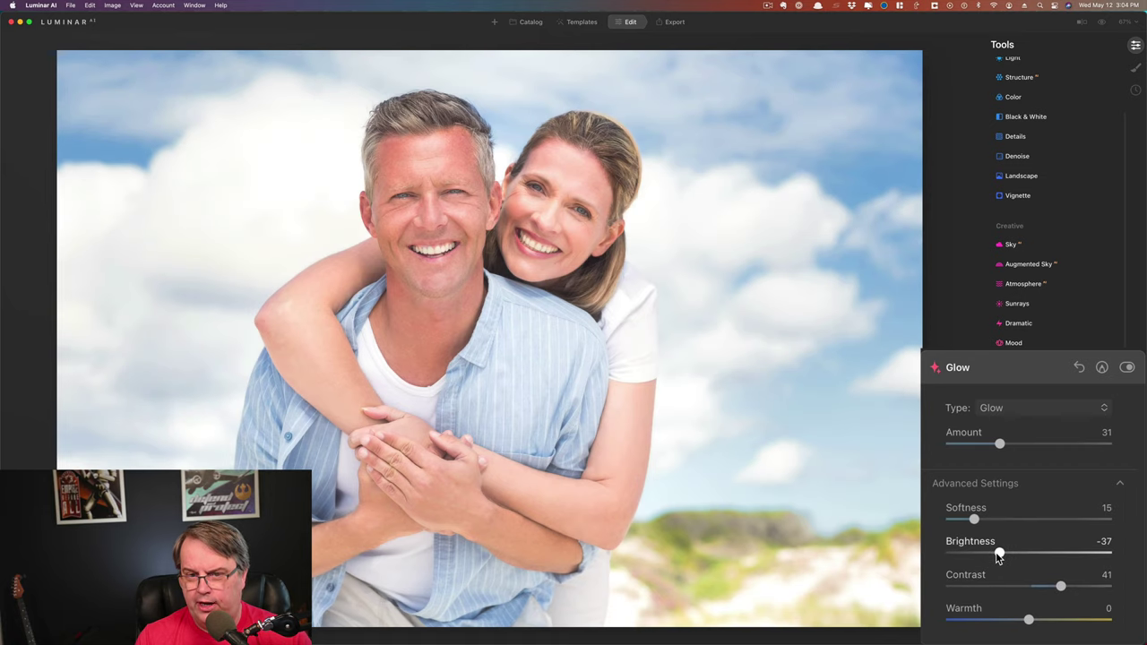
{"action": "left_click", "coordinate": [1060, 620]}
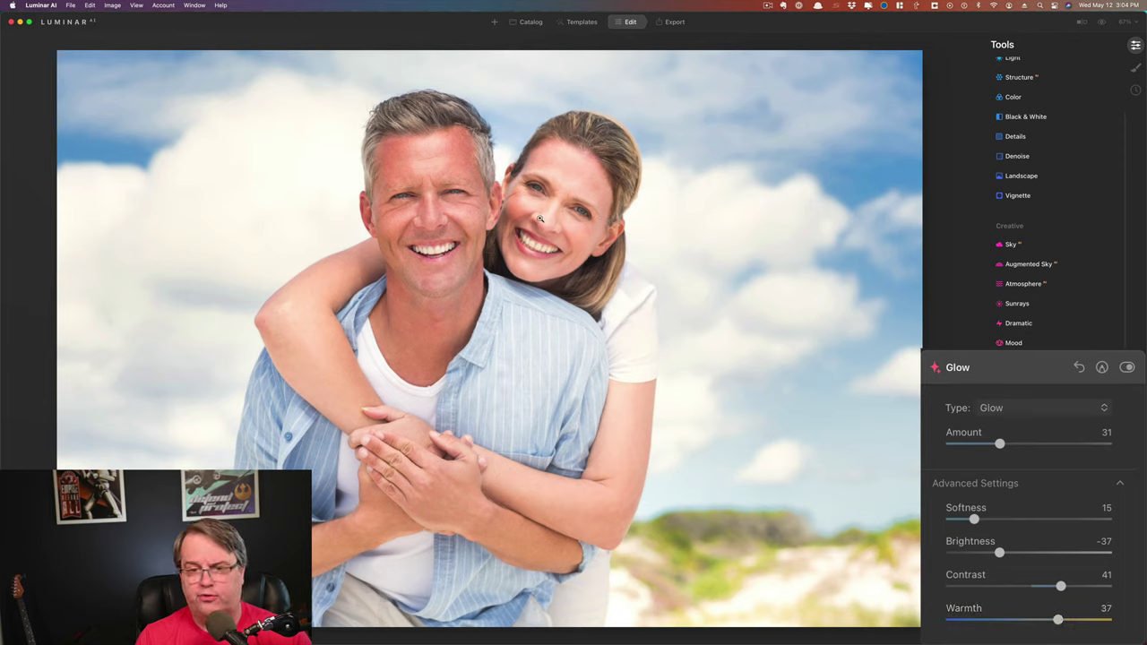
{"action": "left_click", "coordinate": [1128, 369]}
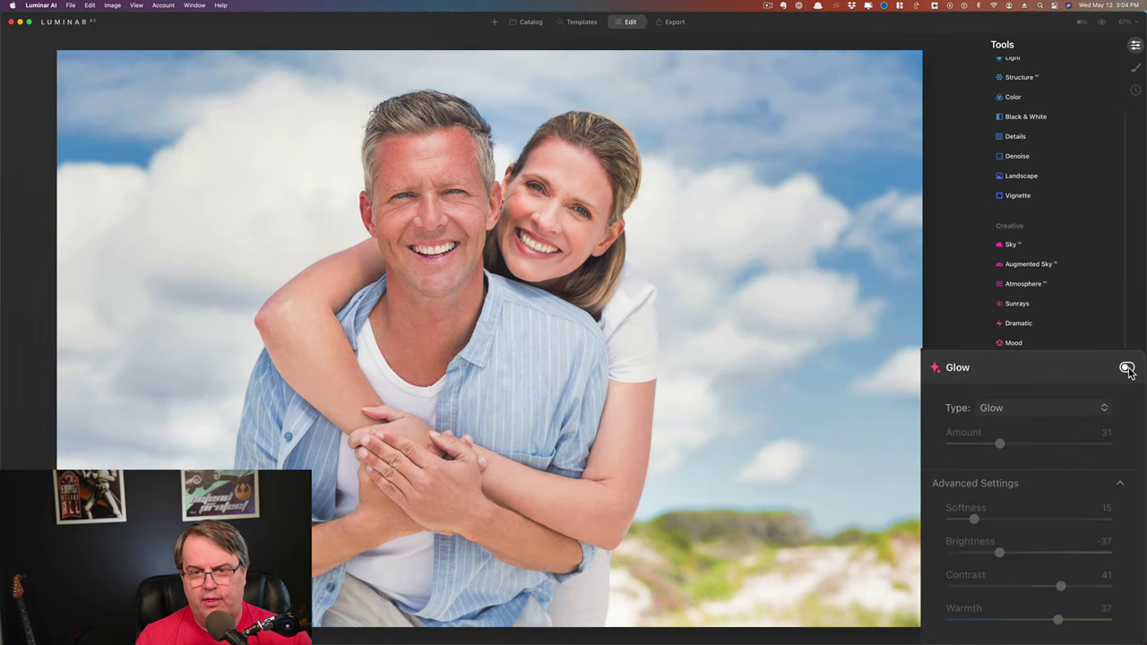
{"action": "left_click", "coordinate": [1127, 368]}
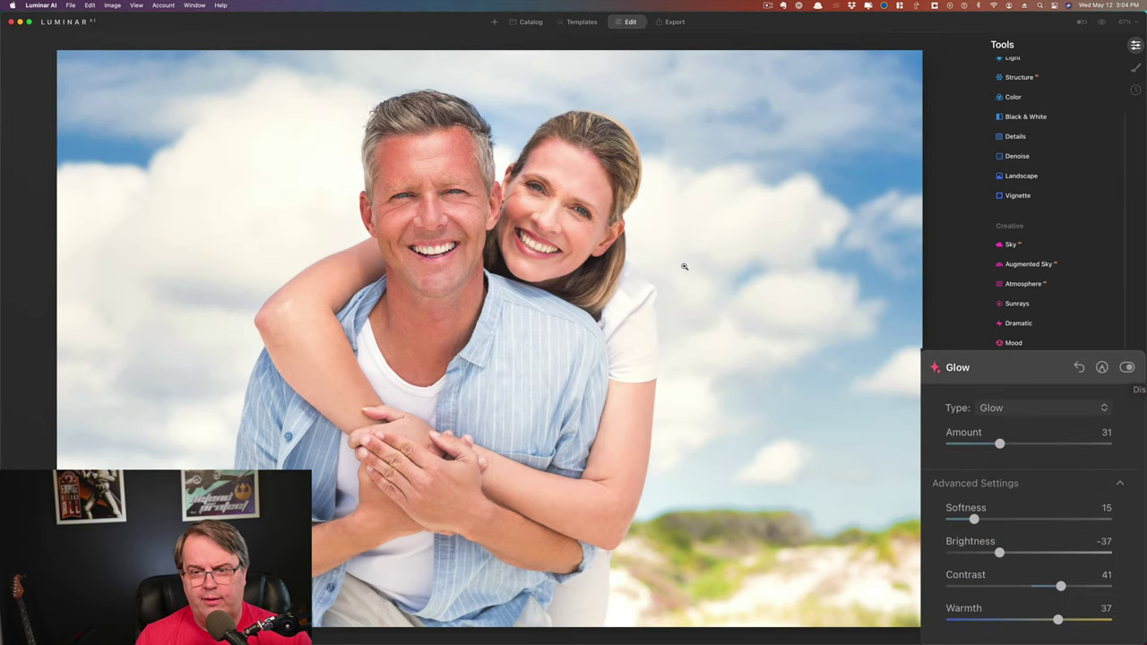